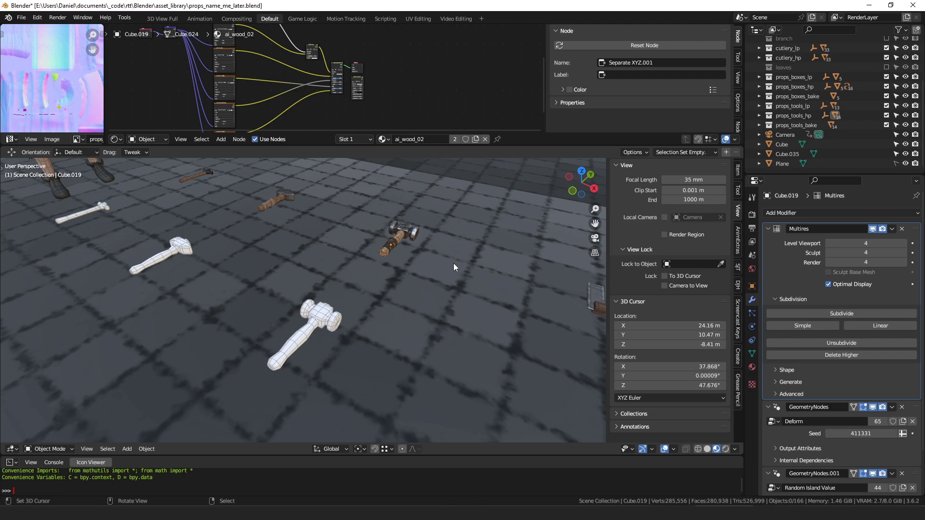
# - Survey the rows of tool props laid out across the tiled floor and examine the group of hammers
pyautogui.scroll(-10, 453, 263)
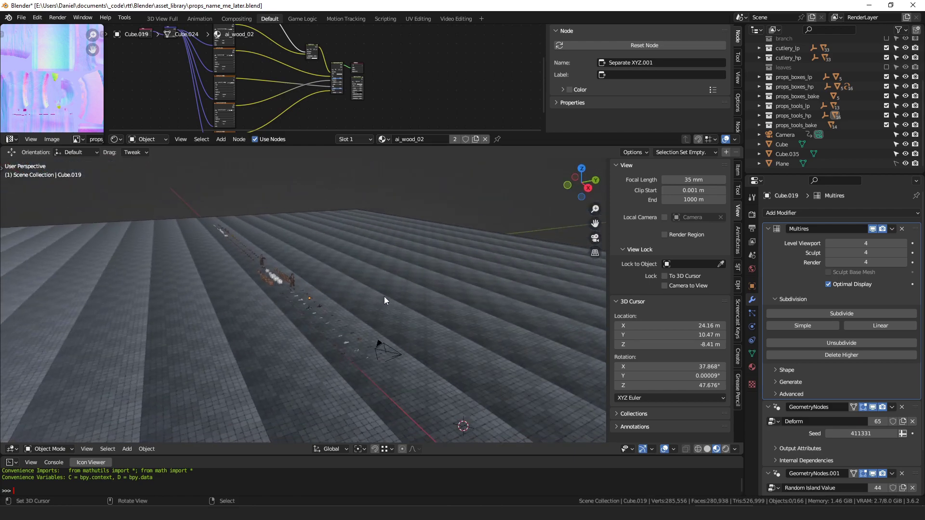
pyautogui.moveTo(384, 297); pyautogui.dragTo(270, 284, button='middle')
pyautogui.scroll(3, 343, 278)
pyautogui.scroll(-2, 269, 285)
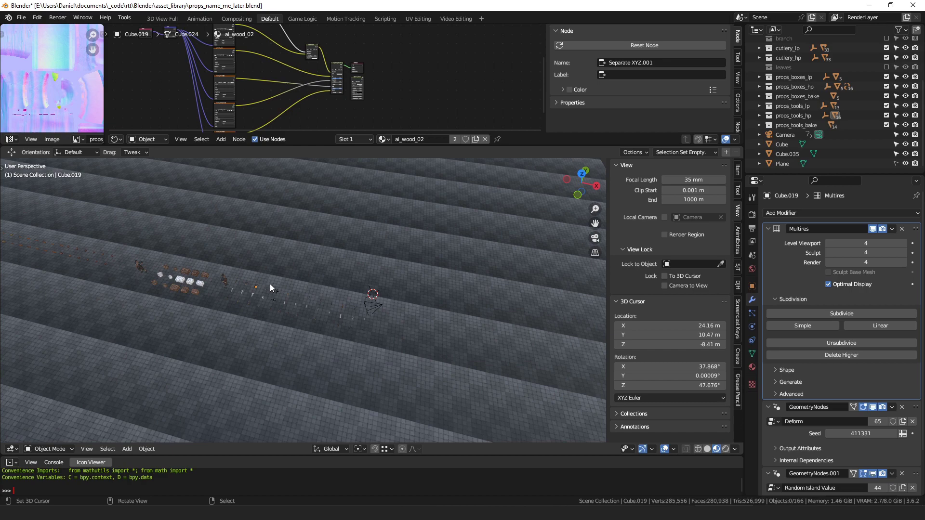
pyautogui.scroll(10, 253, 279)
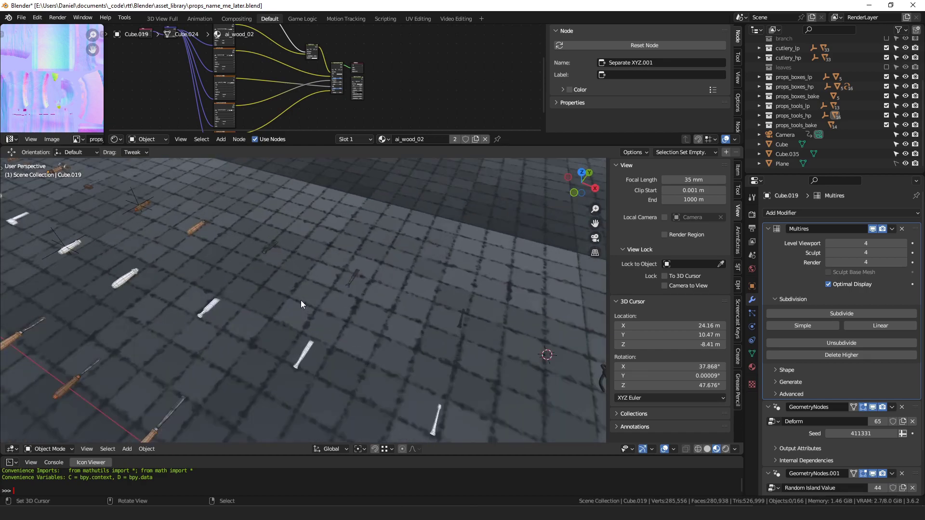
pyautogui.moveTo(302, 305)
pyautogui.keyDown('shift'); pyautogui.mouseDown(button='middle')
pyautogui.moveTo(327, 328)
pyautogui.moveTo(300, 304)
pyautogui.mouseUp(button='middle'); pyautogui.keyUp('shift')
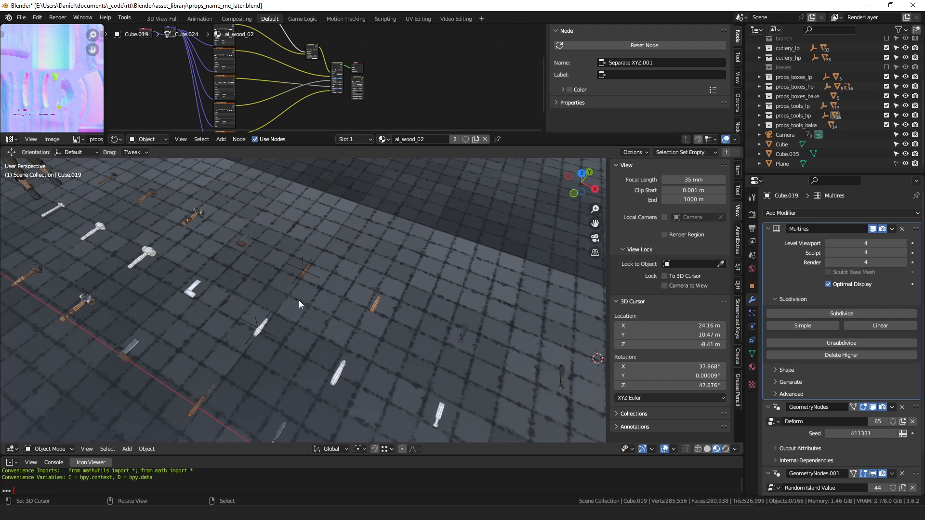
pyautogui.scroll(4, 299, 299)
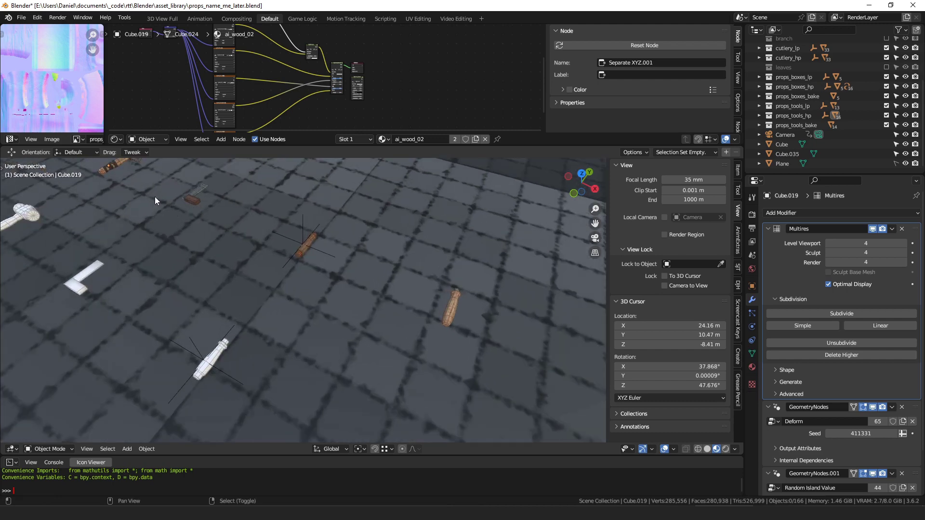
# - Select the low-poly double-headed hammer in the middle row and frame it in the view
pyautogui.click(110, 166)
pyautogui.scroll(5, 334, 298)
pyautogui.moveTo(335, 299); pyautogui.dragTo(279, 311, button='middle')
pyautogui.scroll(-5, 257, 390)
pyautogui.scroll(4, 222, 348)
pyautogui.click(222, 347)
pyautogui.press('KP_Decimal')
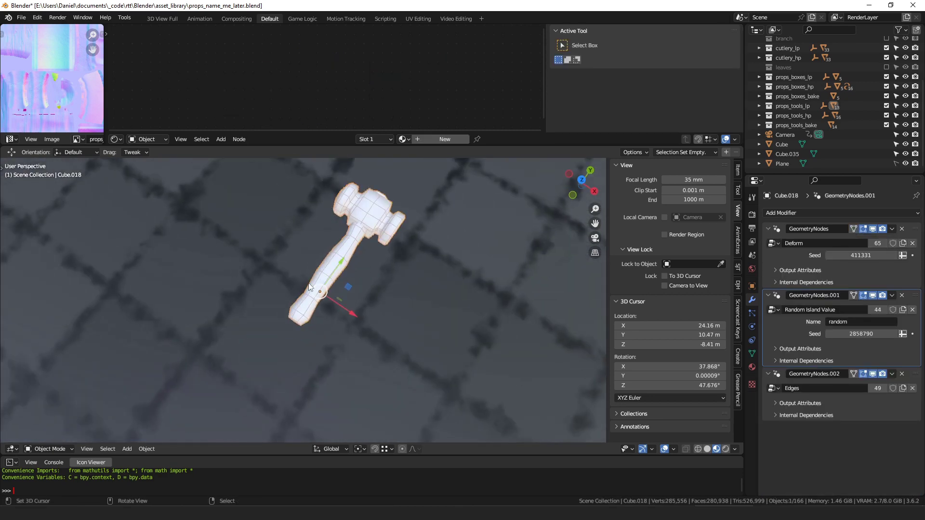
# - Compare the high-poly, low-poly and bake versions of the hammers and neighbouring tools in their rows
pyautogui.scroll(-4, 366, 280)
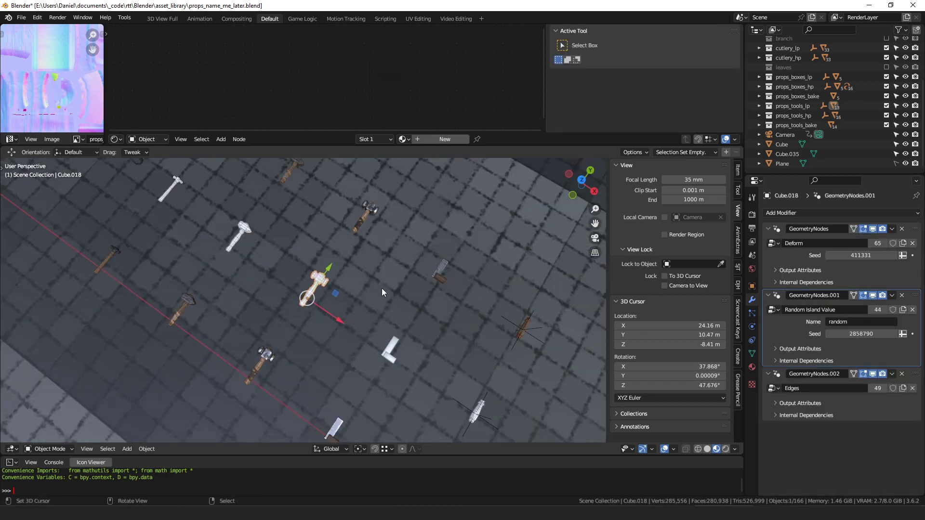
pyautogui.moveTo(389, 341); pyautogui.dragTo(379, 295, button='middle')
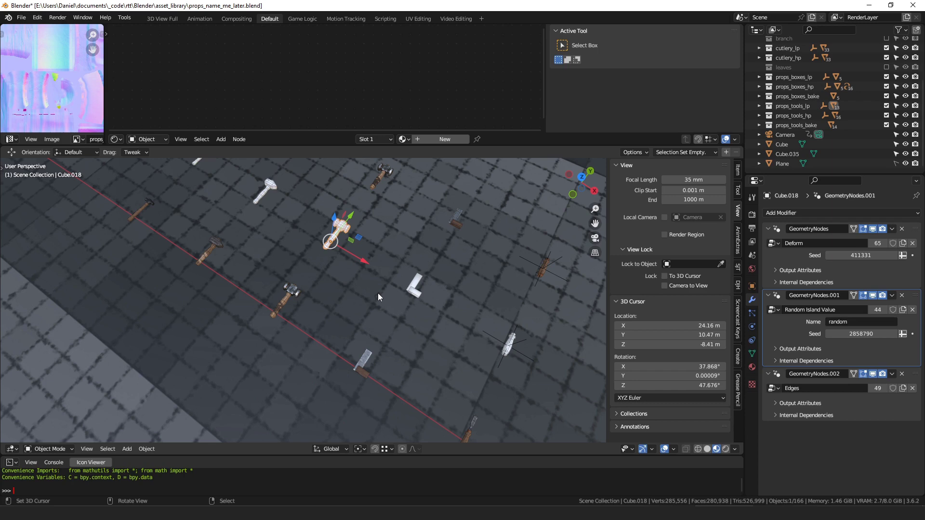
pyautogui.click(290, 296)
pyautogui.moveTo(290, 296); pyautogui.dragTo(129, 198, button='middle')
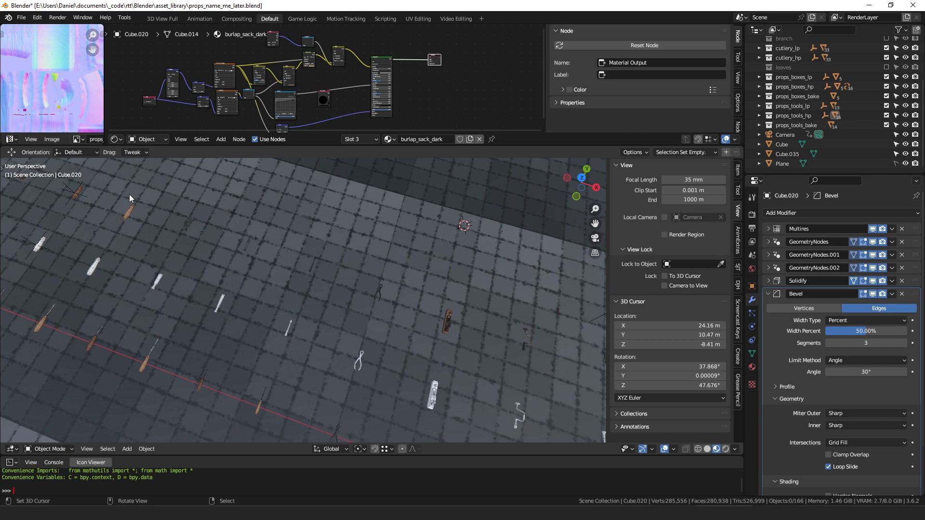
pyautogui.keyDown('shift'); pyautogui.moveTo(178, 266); pyautogui.dragTo(308, 323, button='middle'); pyautogui.keyUp('shift')
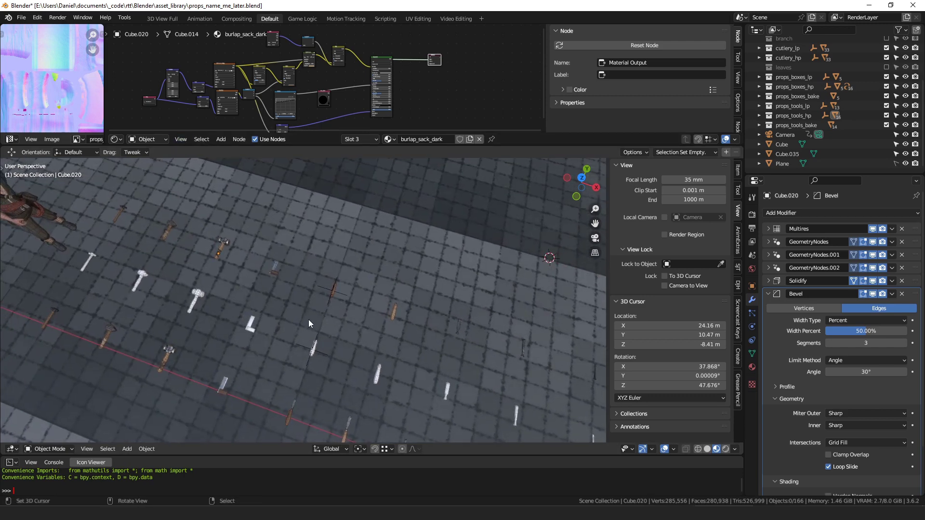
pyautogui.scroll(4, 282, 289)
pyautogui.moveTo(281, 289); pyautogui.dragTo(413, 293, button='middle')
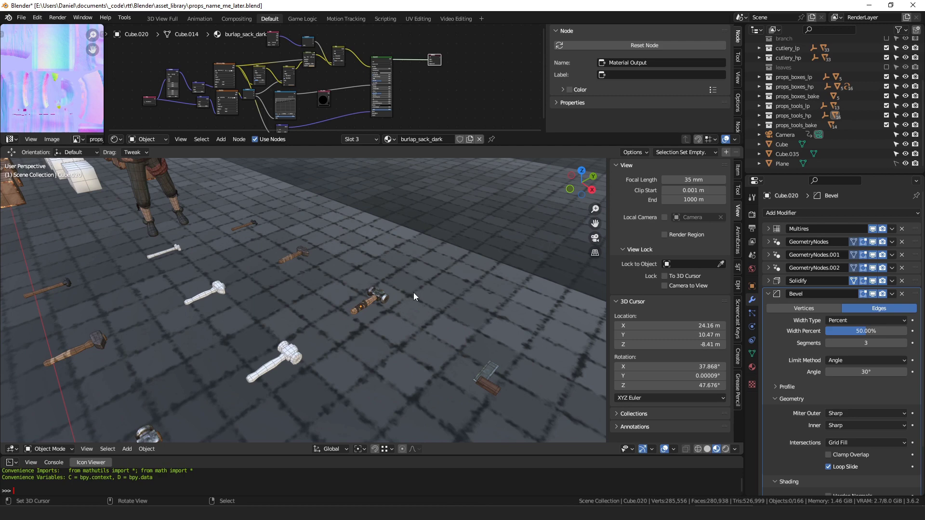
# - Show the DJH Bake Batcher tools and switch the render bake type through Diffuse and Glossy to Roughness
pyautogui.click(738, 285)
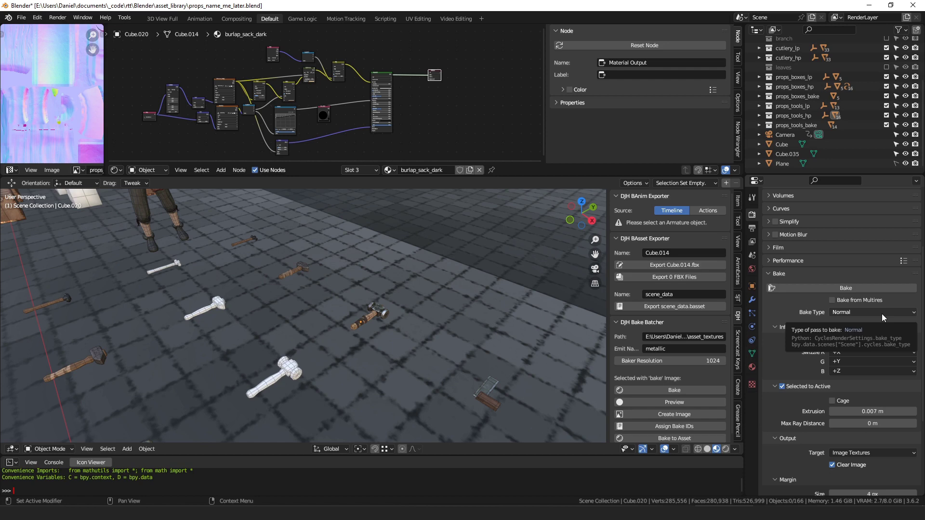
pyautogui.click(847, 315)
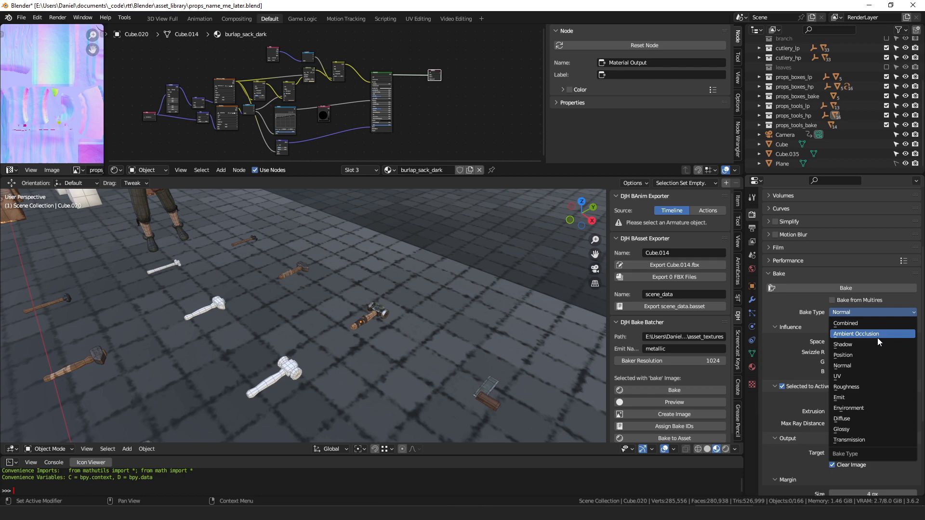
pyautogui.click(872, 418)
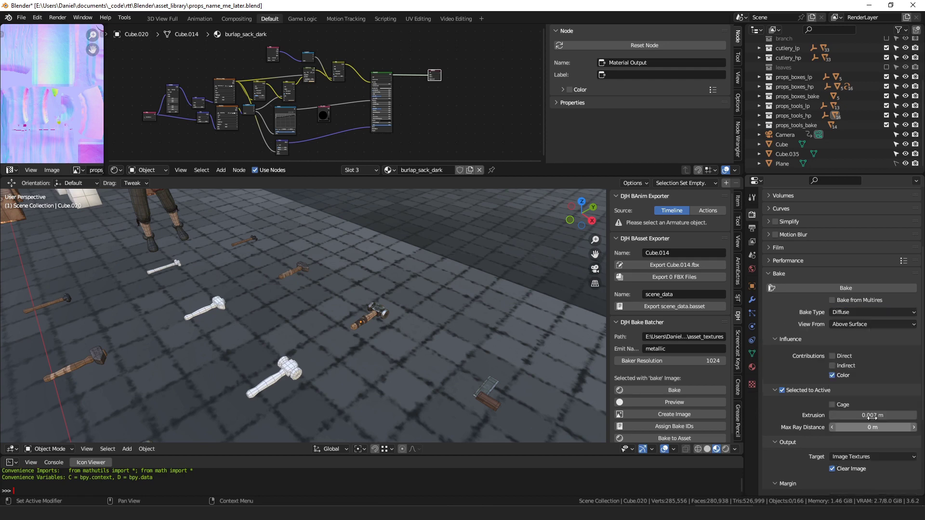
pyautogui.click(833, 366)
pyautogui.click(854, 313)
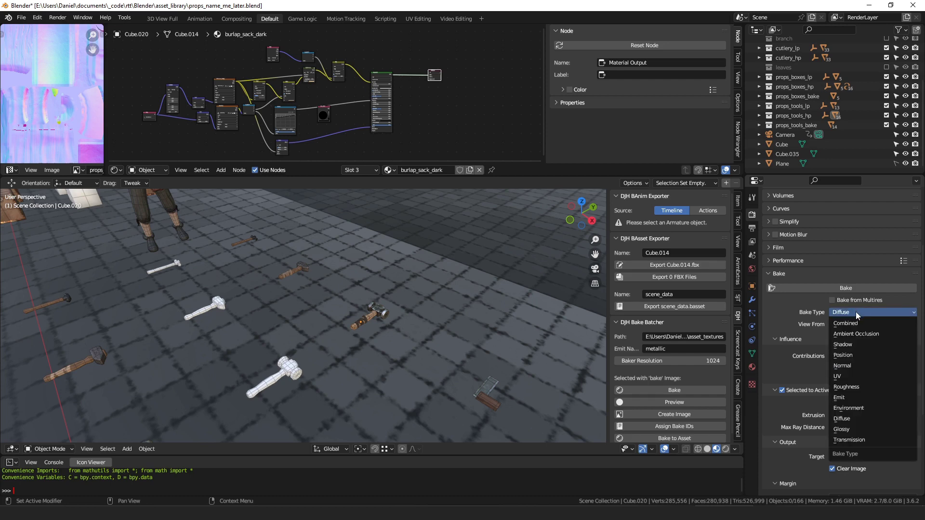
pyautogui.click(856, 428)
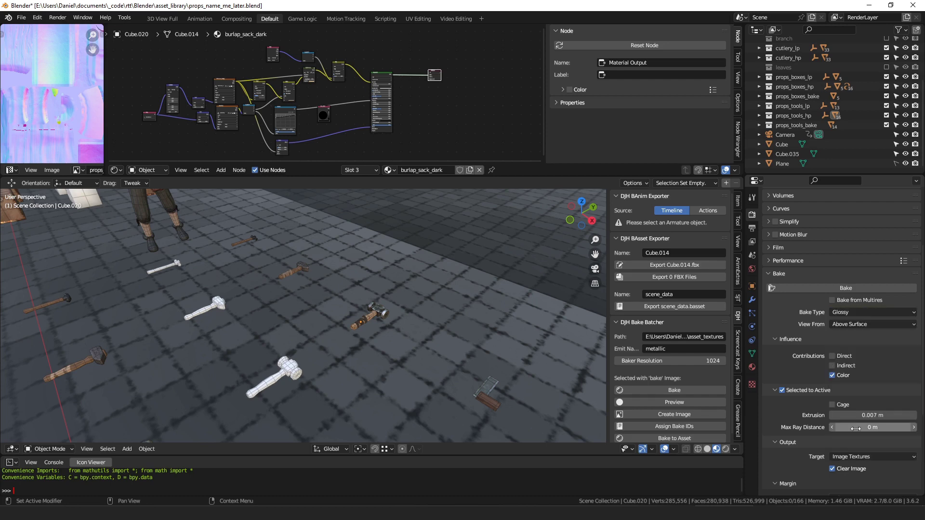
pyautogui.click(857, 311)
pyautogui.click(862, 386)
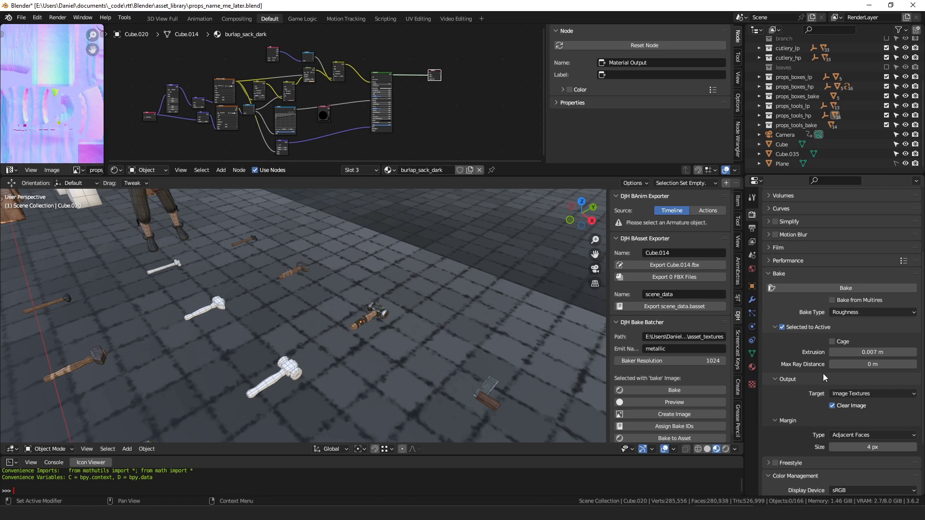
# - Select the high-poly double-headed hammer's main object with the ai_wood_02 material, followed by its burlap_sack_dark handle part
pyautogui.moveTo(428, 316); pyautogui.dragTo(281, 292, button='middle')
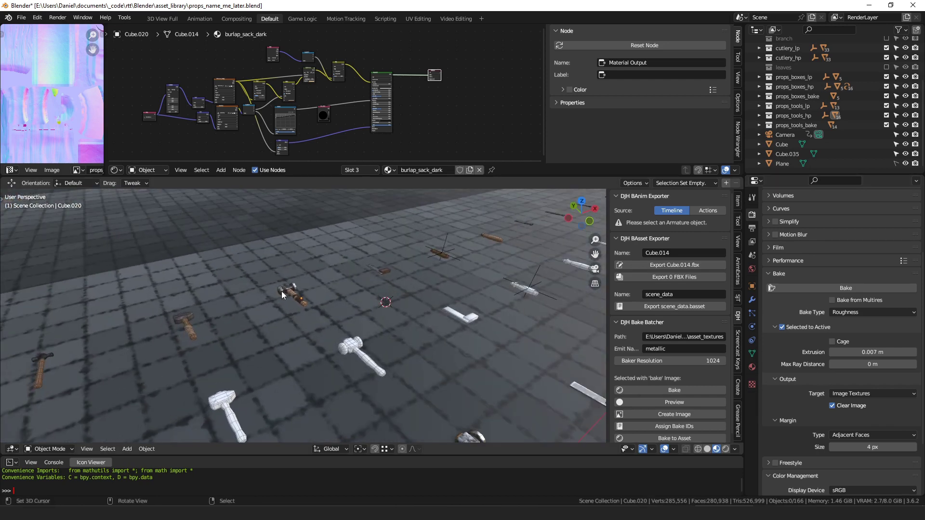
pyautogui.click(285, 289)
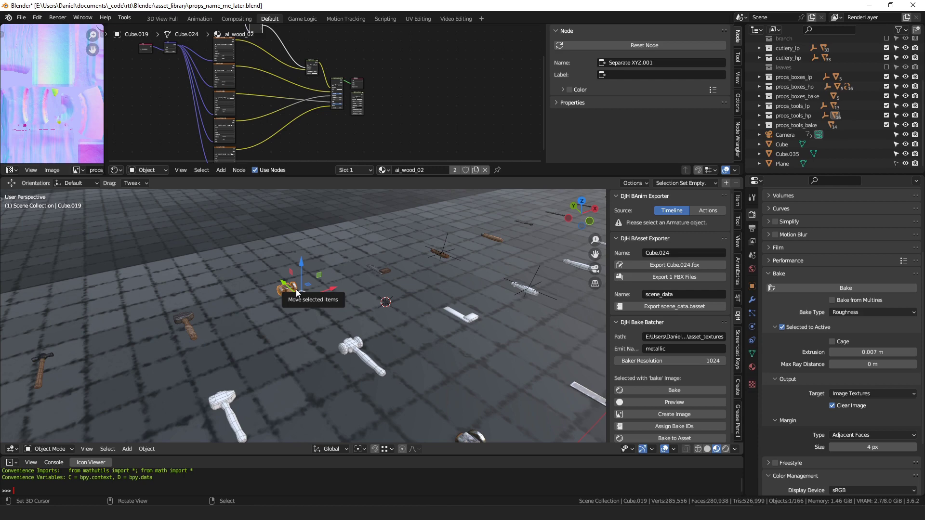
pyautogui.scroll(3, 275, 310)
pyautogui.moveTo(275, 310); pyautogui.dragTo(343, 299, button='middle')
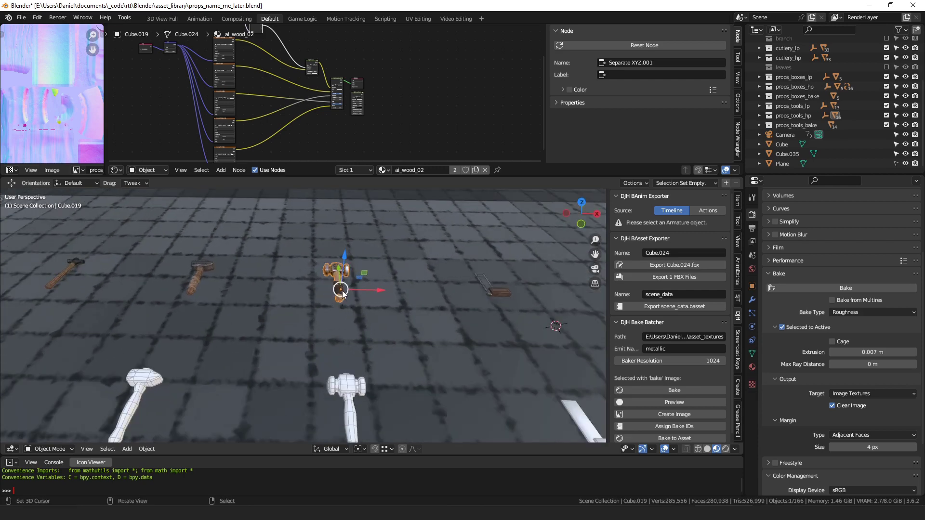
pyautogui.click(341, 295)
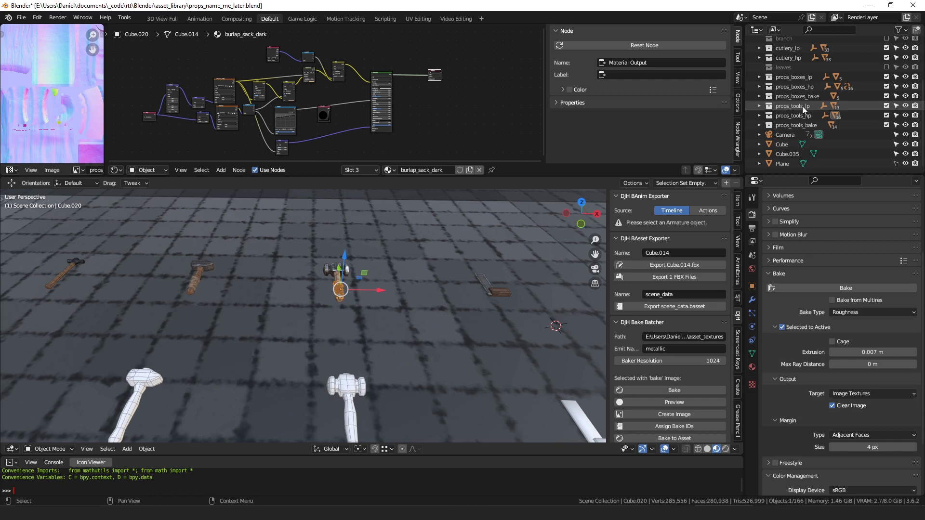
# - Select both neighbouring low-poly hammers, enter Edit Mode on them together and maximise the UV editor
pyautogui.moveTo(475, 190); pyautogui.dragTo(361, 394, button='middle')
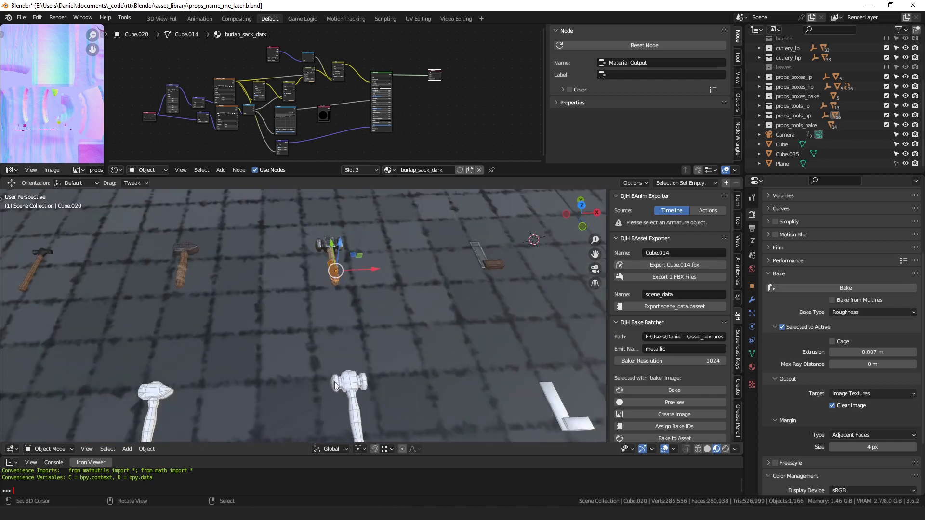
pyautogui.click(361, 395)
pyautogui.press('KP_Decimal')
pyautogui.keyDown('shift'); pyautogui.click(166, 301); pyautogui.keyUp('shift')
pyautogui.press('Tab')
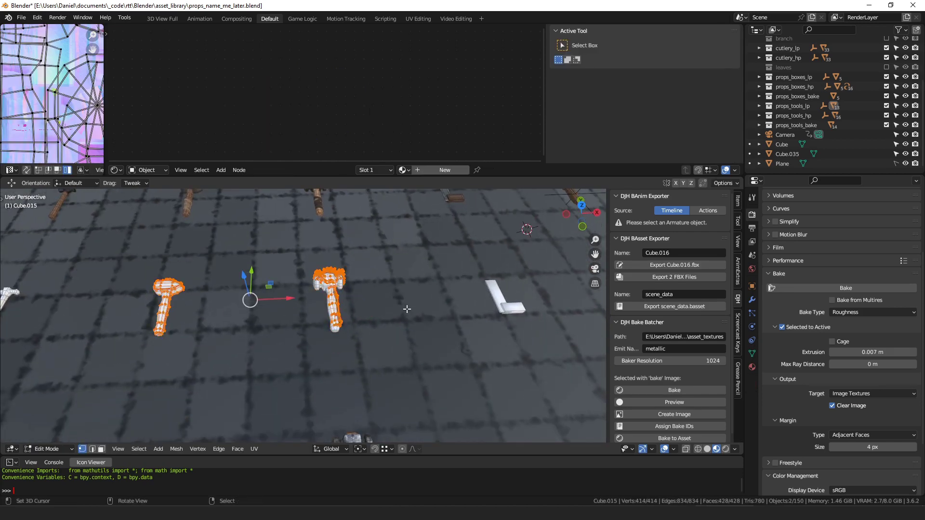
pyautogui.hotkey('ctrl', 'space')
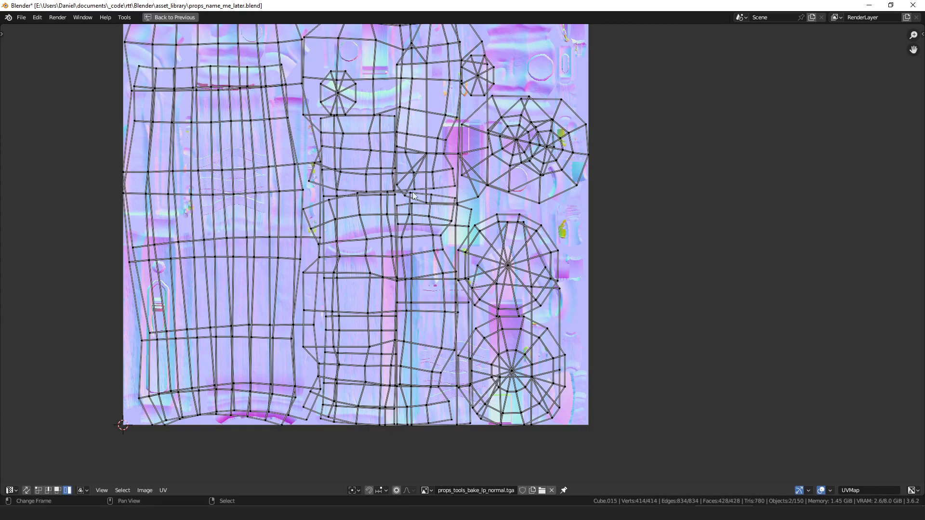
pyautogui.click(511, 228)
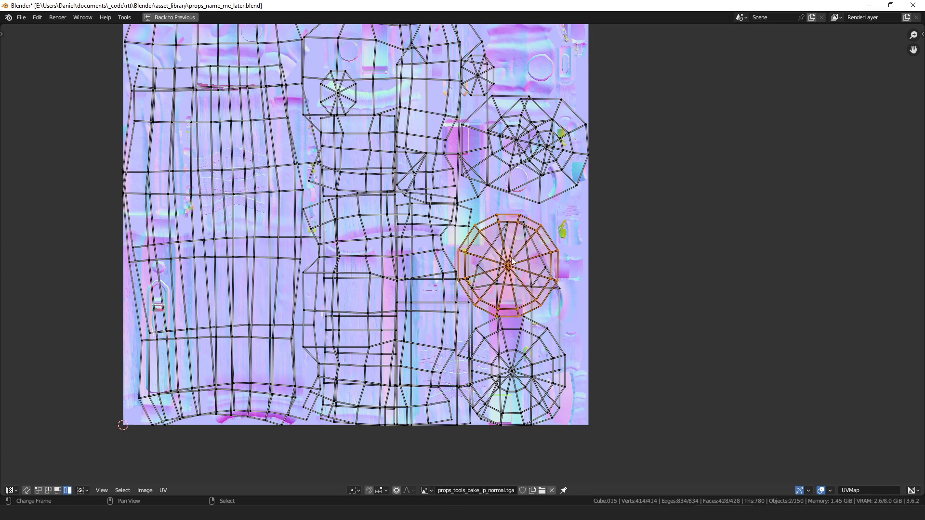
pyautogui.press('g')
pyautogui.rightClick(541, 235)
# - Select all UVs of the two low-poly hammers and unwrap them together
pyautogui.press('a')
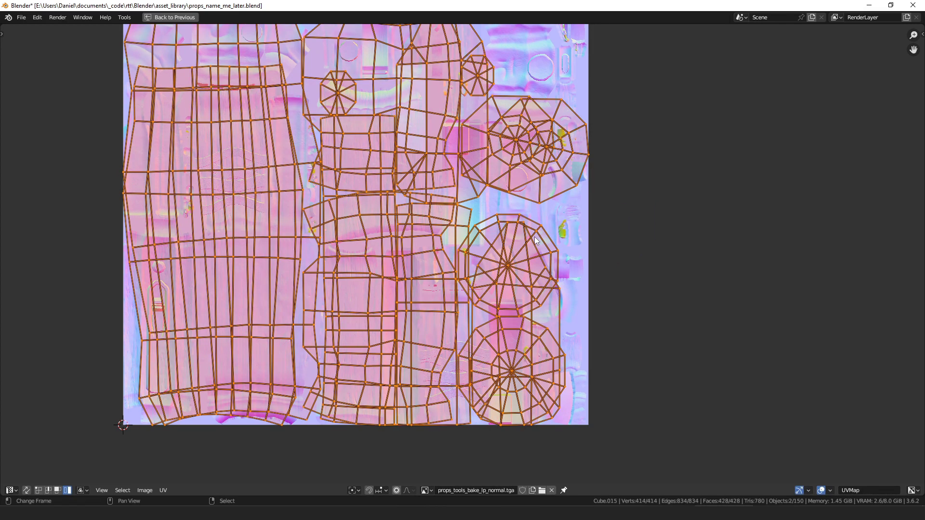
pyautogui.press('u')
pyautogui.click(536, 238)
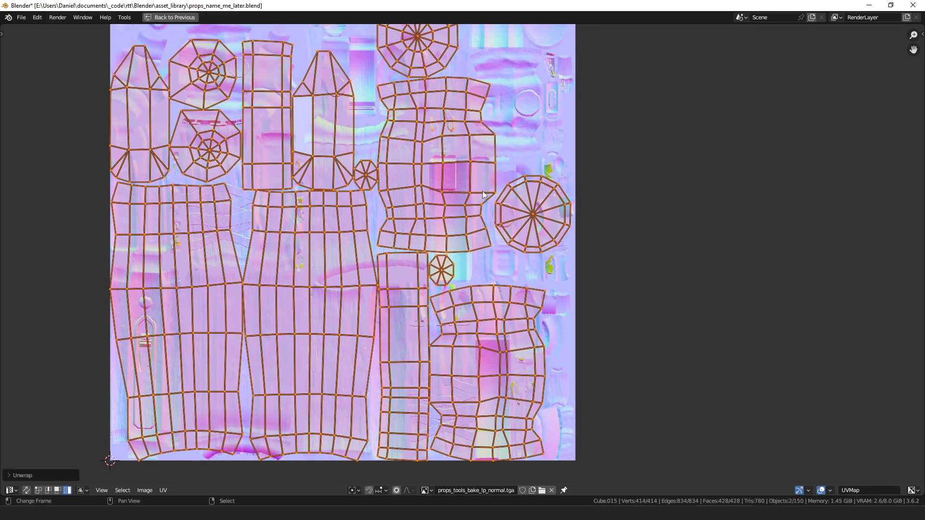
# - Search the commands for "pack", run the image Pack entry and restore the full workspace layout
pyautogui.moveTo(491, 168); pyautogui.dragTo(477, 204, button='middle')
pyautogui.press('F3')
pyautogui.write('pack')
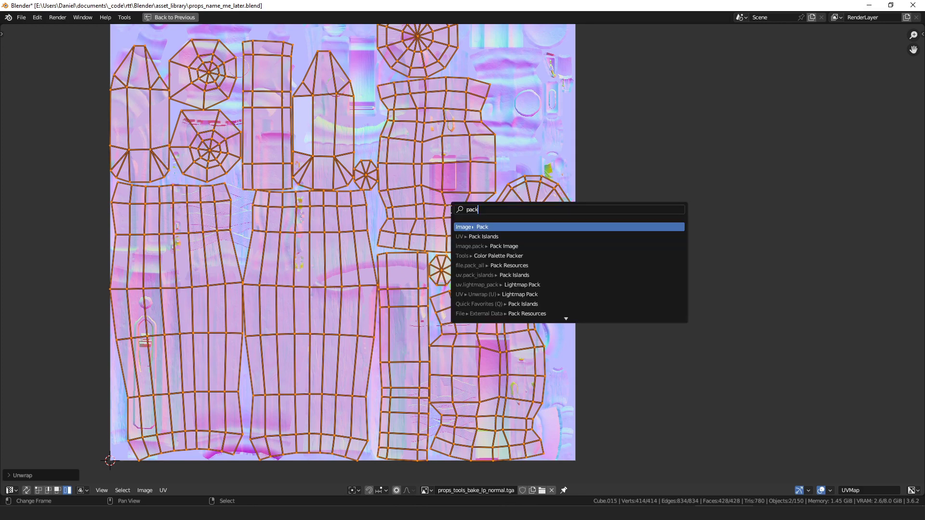
pyautogui.press('Return')
pyautogui.hotkey('ctrl', 'space')
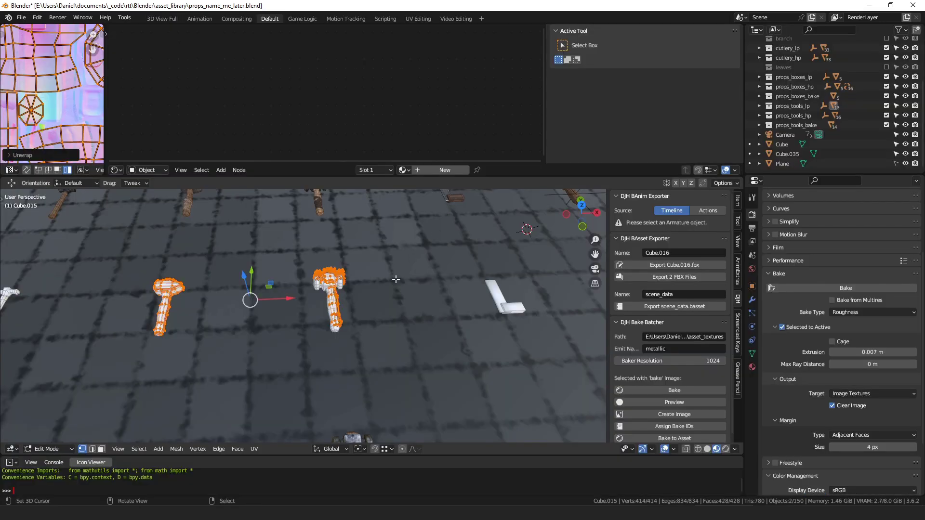
# - Leave Edit Mode, select every object in the low-poly double-headed hammer's collection and enter Edit Mode on all of them
pyautogui.press('Tab')
pyautogui.click(315, 310)
pyautogui.hotkey('shift', 'g')
pyautogui.click(362, 305)
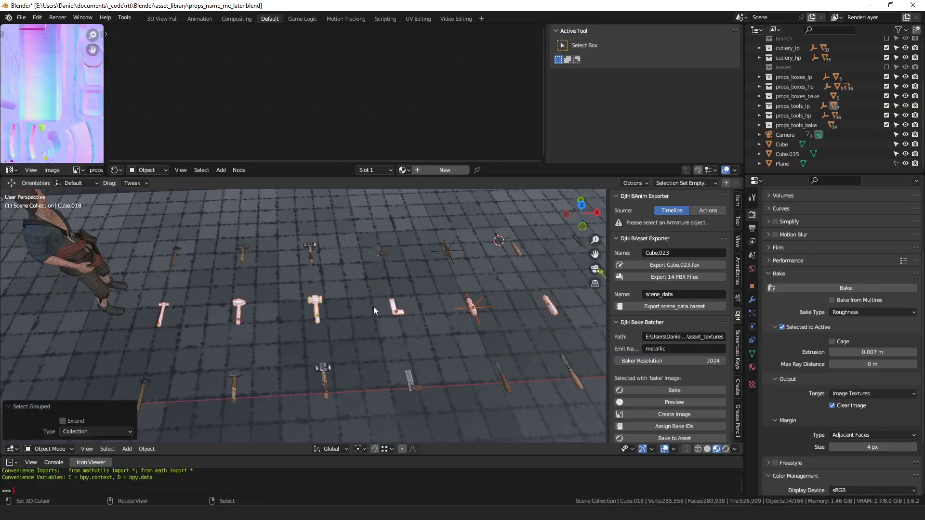
pyautogui.hotkey('ctrl', 'Tab')
pyautogui.click(528, 316)
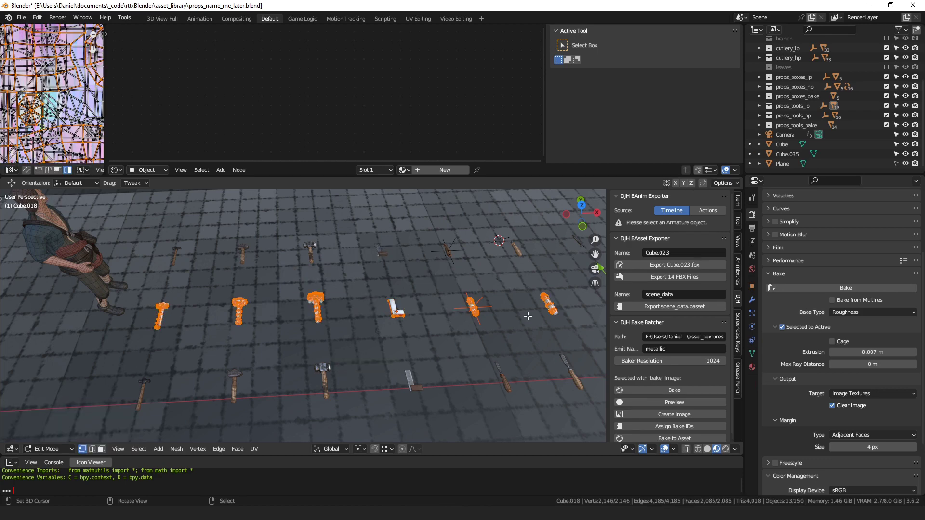
# - View the combined UV layout of all the low-poly tools at full size and return to Object Mode
pyautogui.hotkey('ctrl', 'space')
pyautogui.hotkey('ctrl', 'space')
pyautogui.press('Tab')
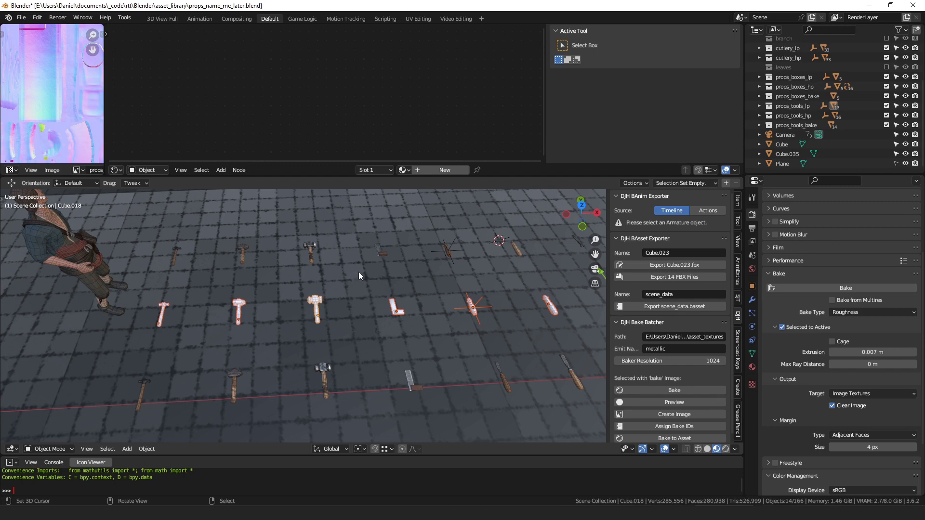
# - Select the high-poly L-shaped tool in the back row and choose Roughness as the bake type
pyautogui.click(382, 251)
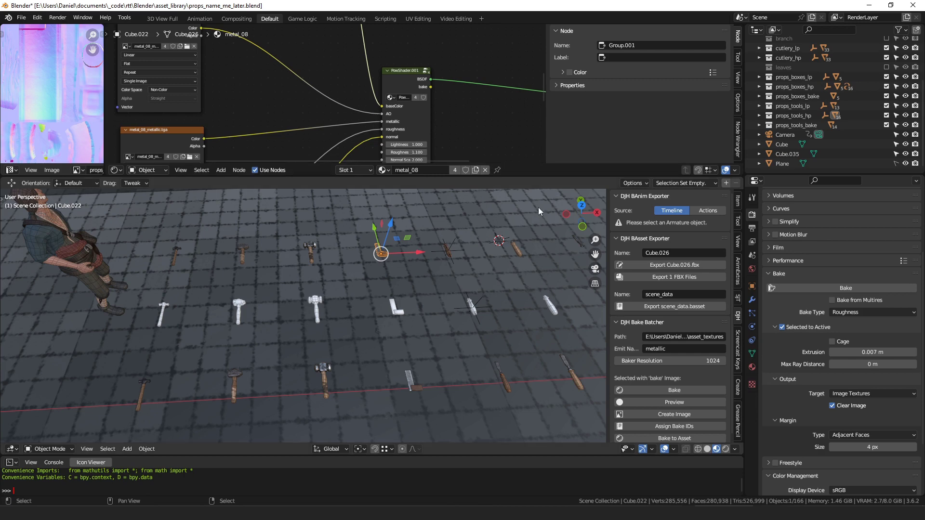
pyautogui.click(856, 311)
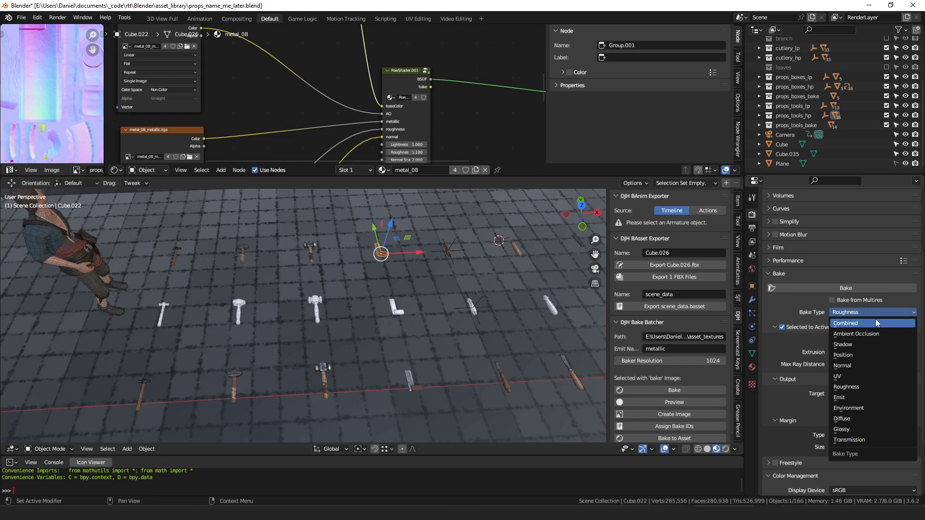
pyautogui.click(861, 386)
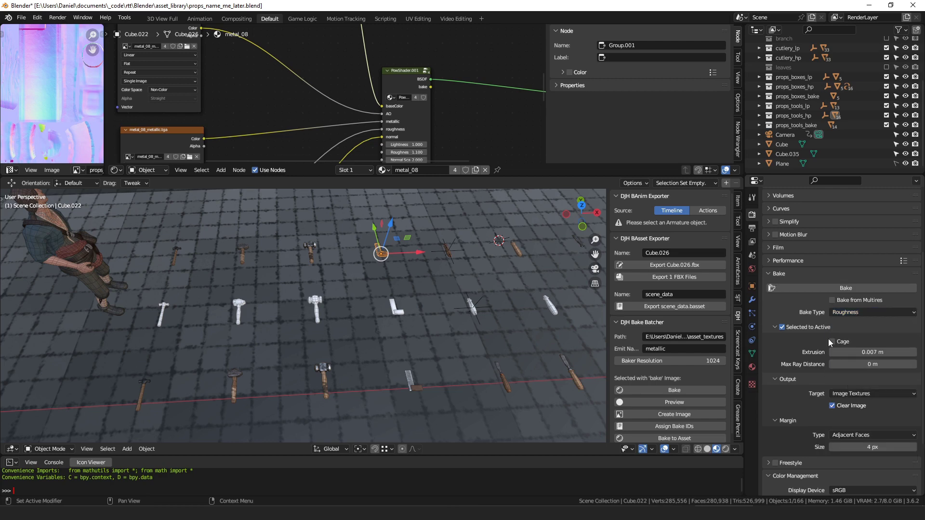
# - Set the bake type to Emit and connect the metallic texture's color directly to the Material Output surface
pyautogui.click(847, 314)
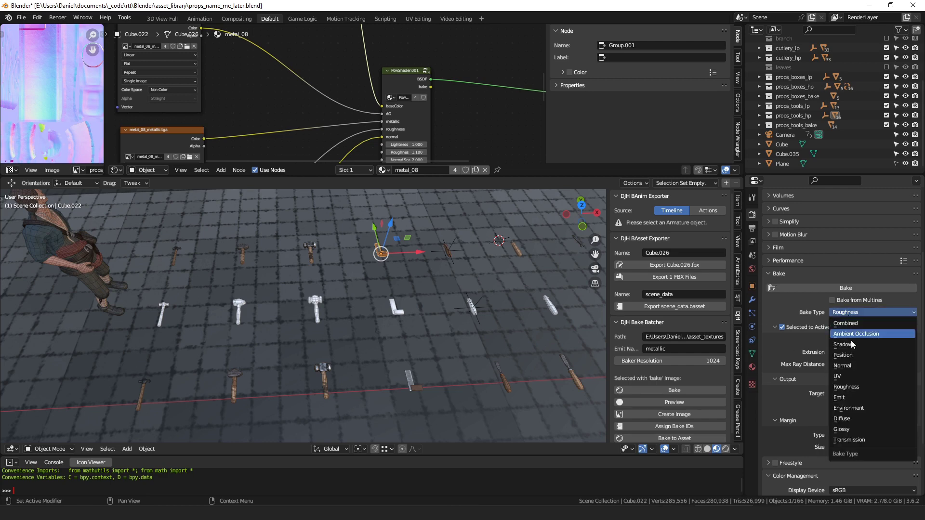
pyautogui.click(854, 397)
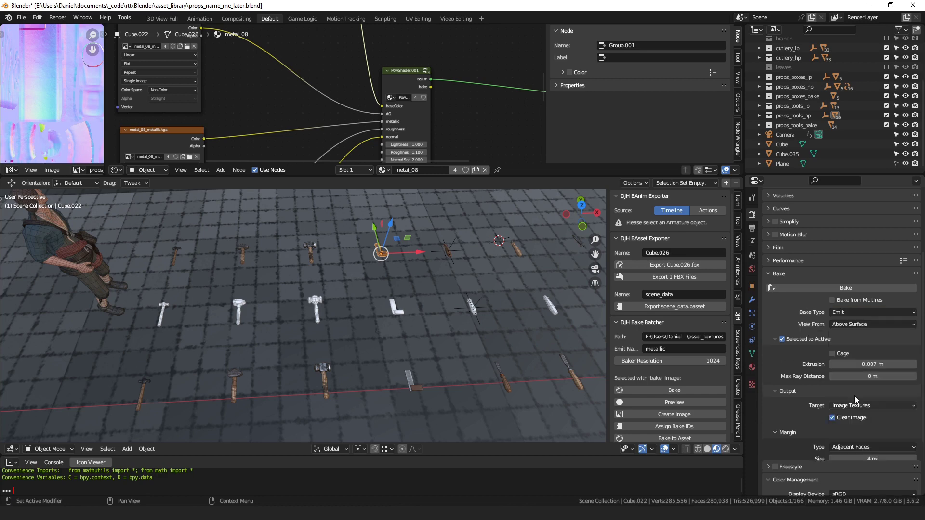
pyautogui.scroll(-3, 236, 125)
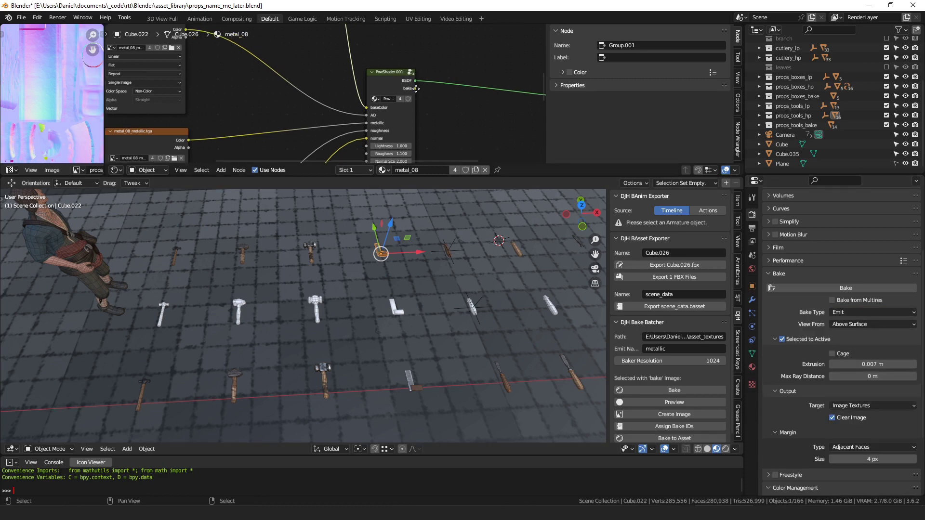
pyautogui.moveTo(236, 125); pyautogui.dragTo(154, 129, button='middle')
pyautogui.moveTo(154, 129); pyautogui.dragTo(487, 83)
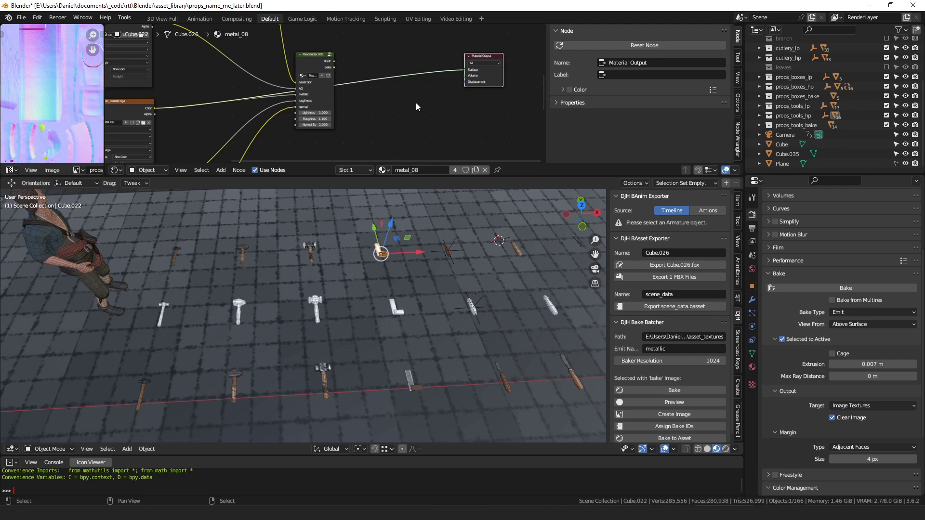
# - Set the bake type to Diffuse and reconnect the shader group's BSDF output to the Material Output surface
pyautogui.click(854, 313)
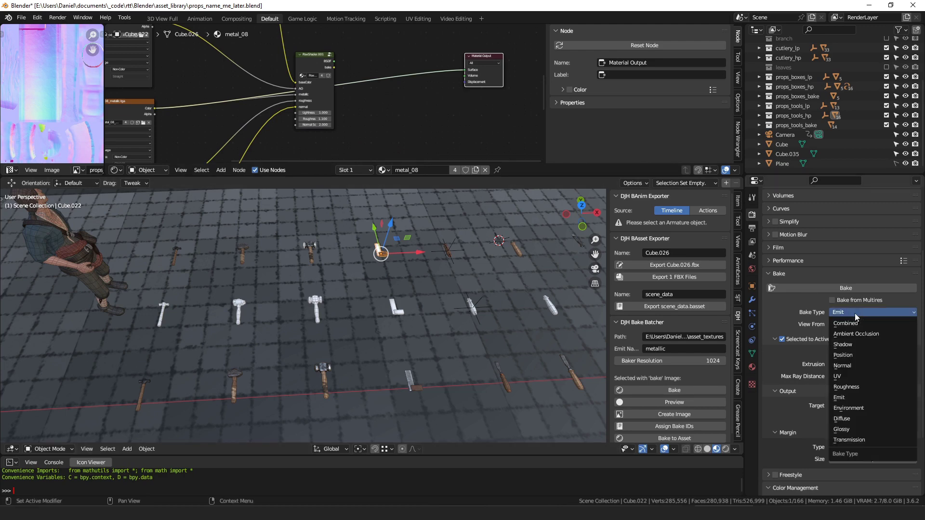
pyautogui.click(857, 418)
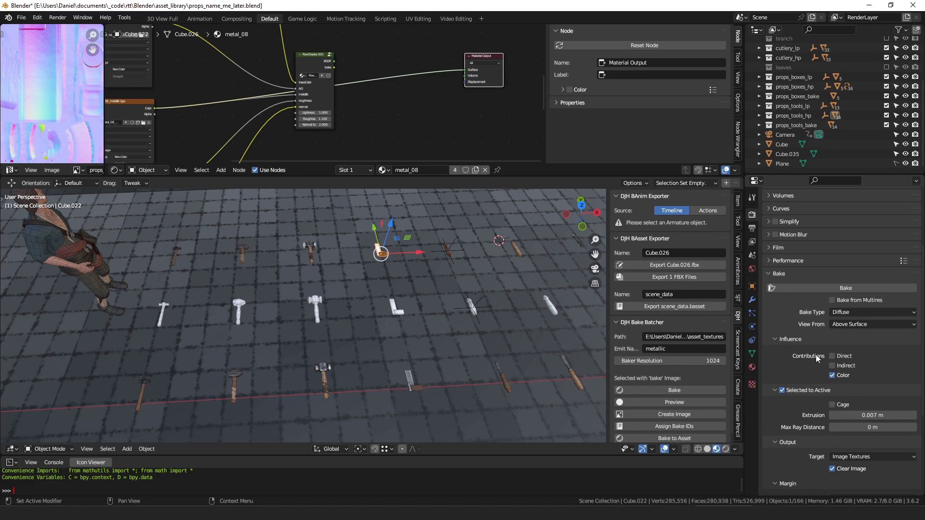
pyautogui.click(332, 66)
pyautogui.moveTo(334, 62); pyautogui.dragTo(466, 71)
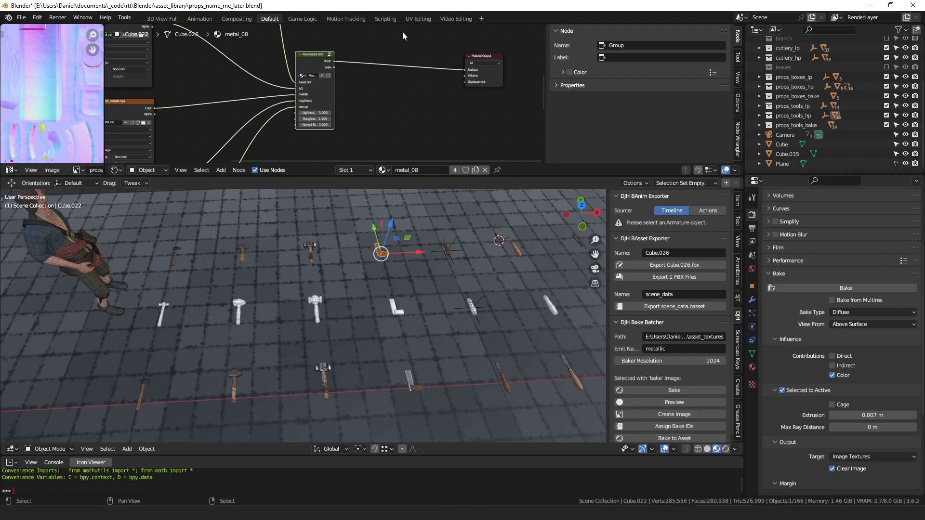
# - Add a Principled BSDF node beside the shader group in metal_08 and set its roughness to about 0.782
pyautogui.moveTo(231, 268)
pyautogui.mouseDown(button='middle')
pyautogui.moveTo(305, 231)
pyautogui.moveTo(235, 257)
pyautogui.mouseUp(button='middle')
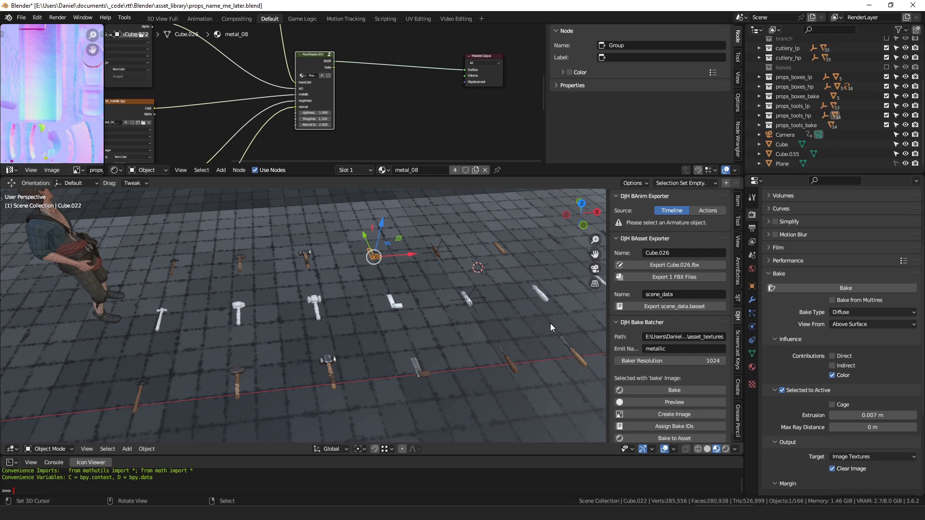
pyautogui.scroll(2, 379, 95)
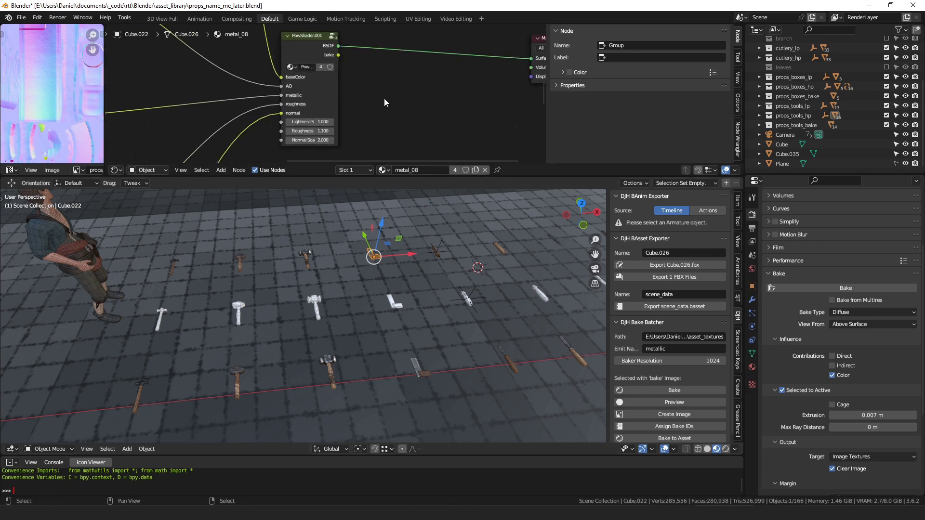
pyautogui.hotkey('shift', 'a')
pyautogui.write('pr')
pyautogui.press('Return')
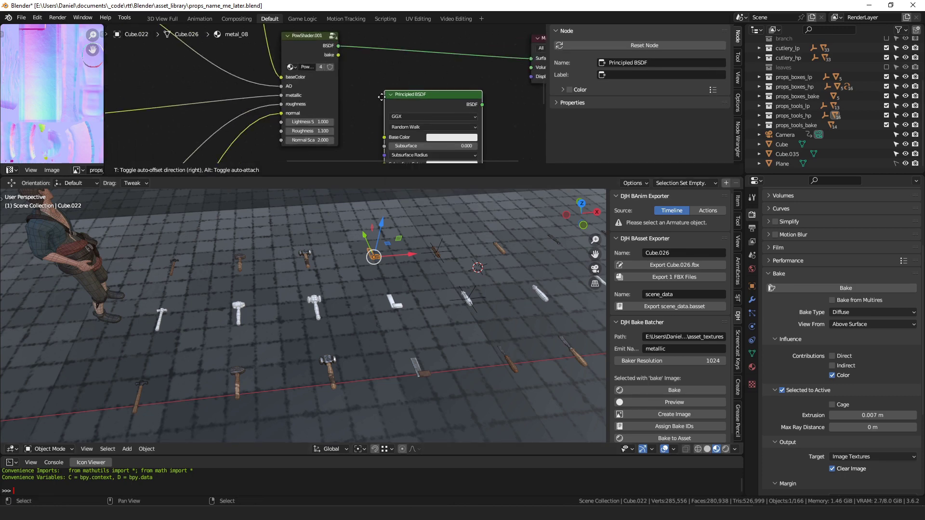
pyautogui.click(413, 107)
pyautogui.moveTo(385, 140); pyautogui.dragTo(421, 142)
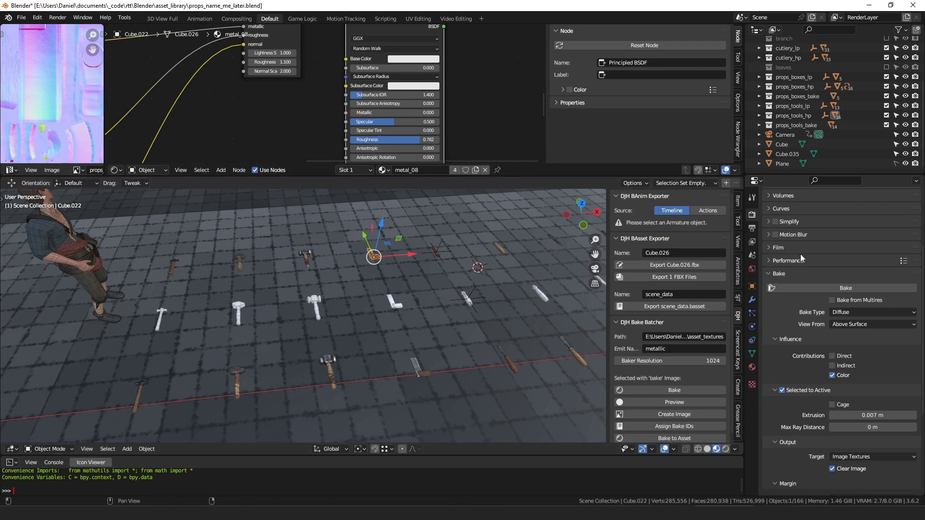
# - Try the Glossy bake type and switch the bake type back to Emit
pyautogui.click(877, 311)
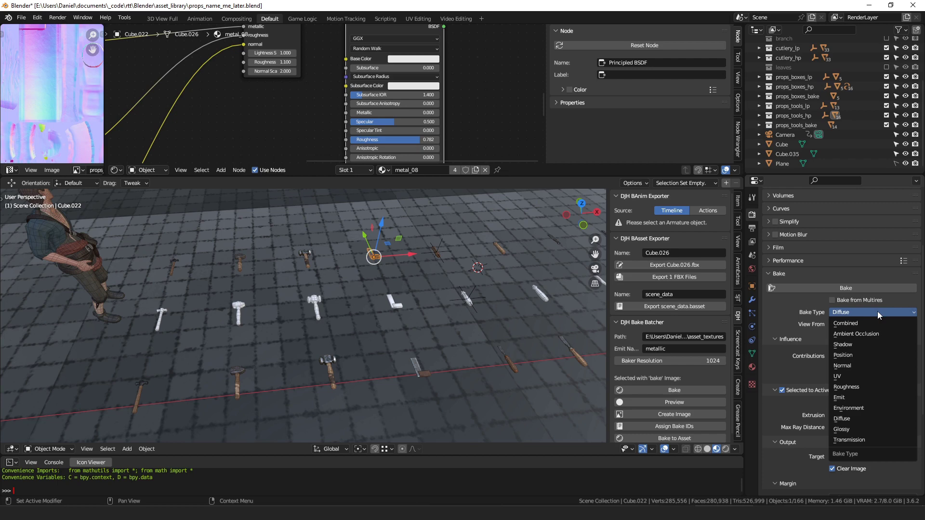
pyautogui.click(851, 428)
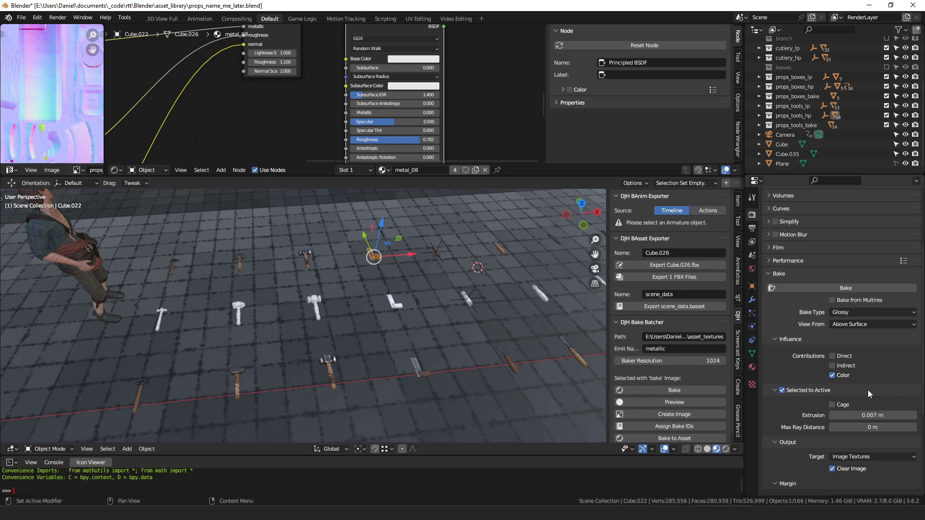
pyautogui.click(876, 313)
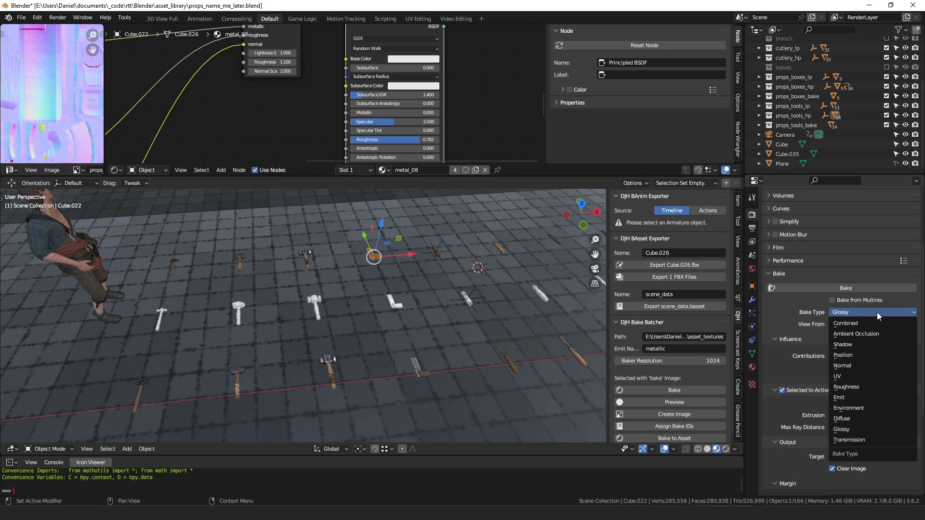
pyautogui.click(864, 398)
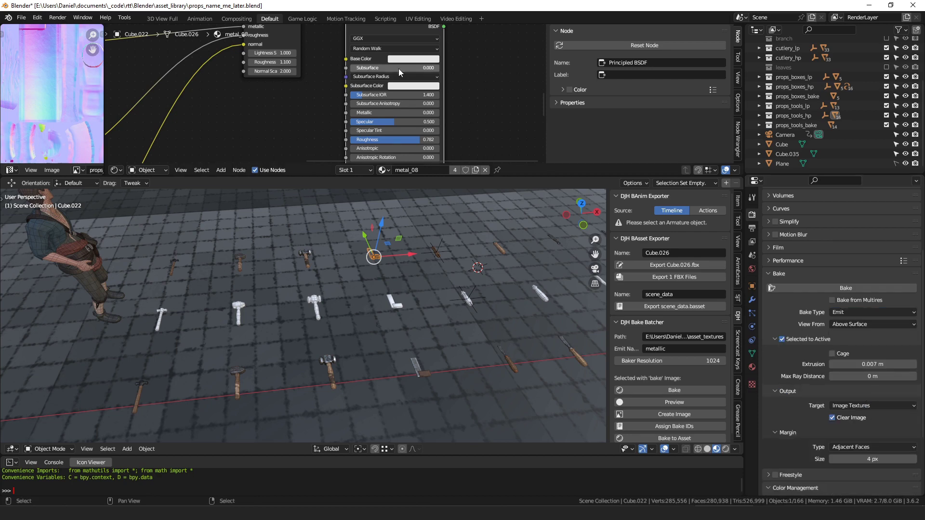
# - Insert a reroute point on the base color link going into the metal_08 shader group
pyautogui.scroll(3, 399, 72)
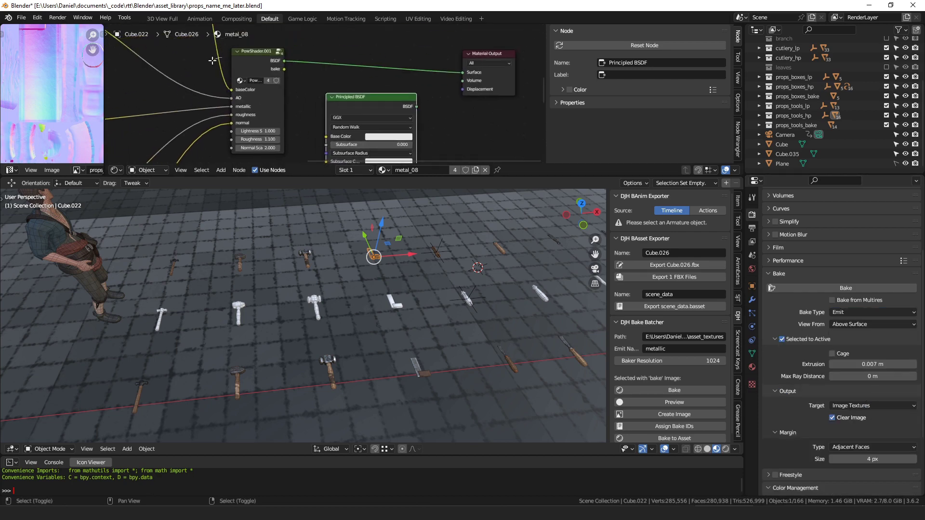
pyautogui.keyDown('shift'); pyautogui.moveTo(212, 60); pyautogui.dragTo(215, 59, button='right'); pyautogui.keyUp('shift')
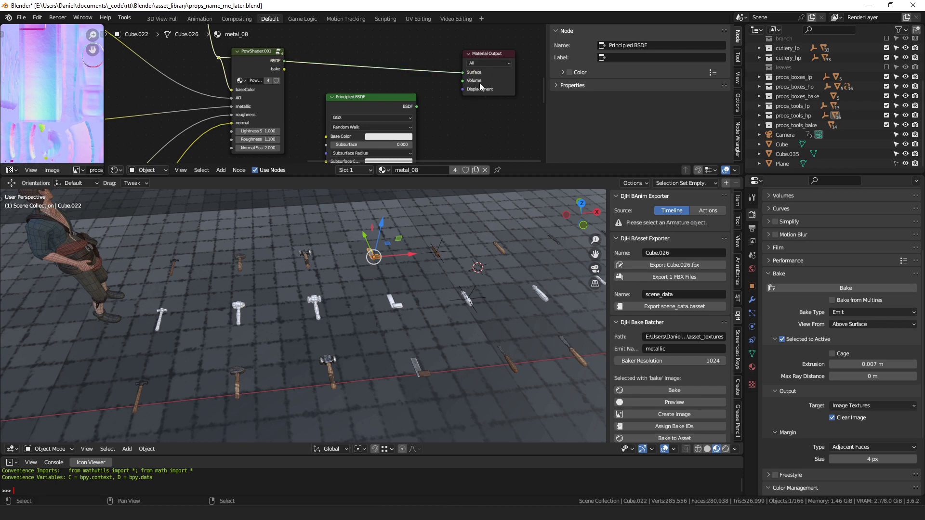
# - Select the low-poly L-shaped tool and duplicate its material's Image Texture node, placing the copy above the original
pyautogui.click(395, 302)
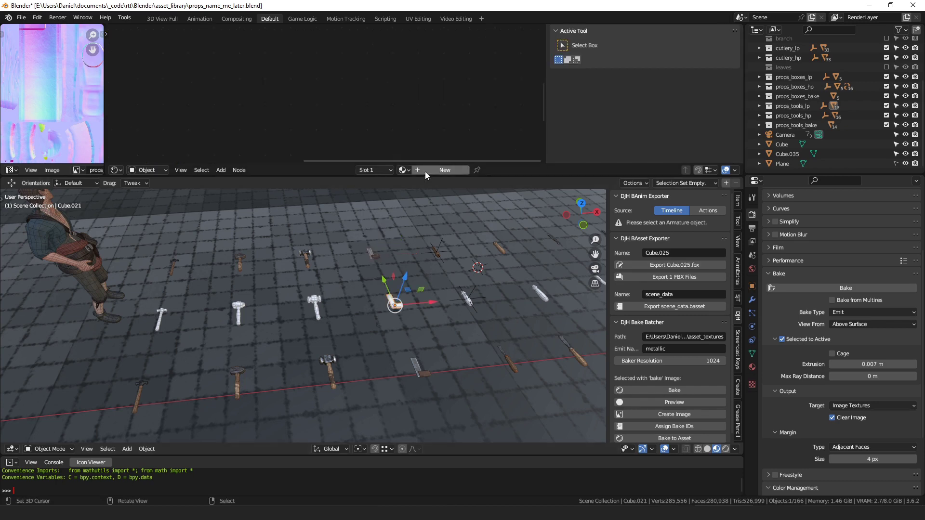
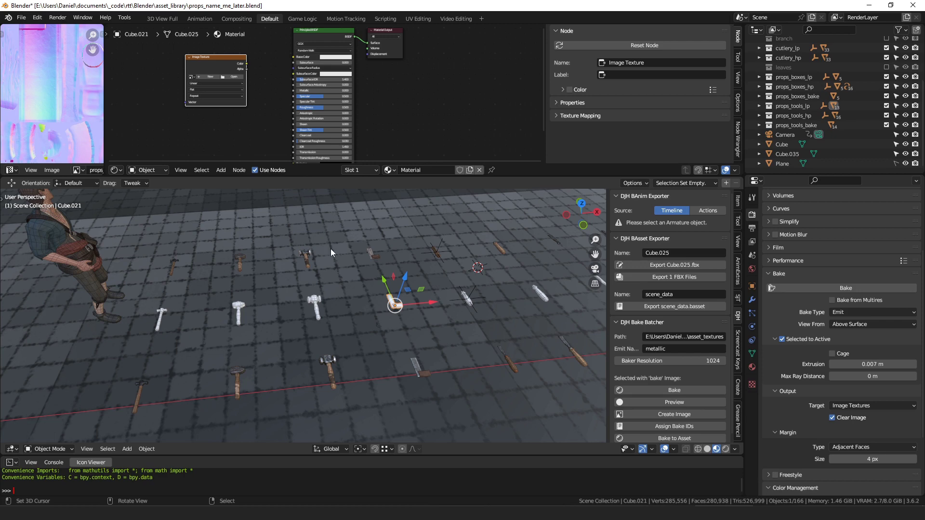
pyautogui.moveTo(246, 68); pyautogui.dragTo(250, 96, button='middle')
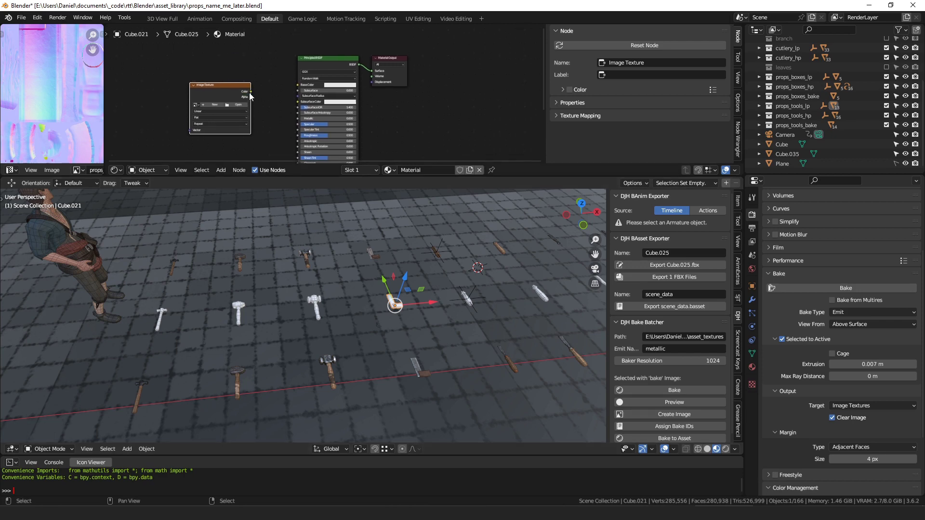
pyautogui.moveTo(227, 92); pyautogui.dragTo(223, 98)
pyautogui.hotkey('shift', 'd')
pyautogui.click(226, 46)
pyautogui.moveTo(245, 46); pyautogui.dragTo(262, 79, button='middle')
pyautogui.press('g')
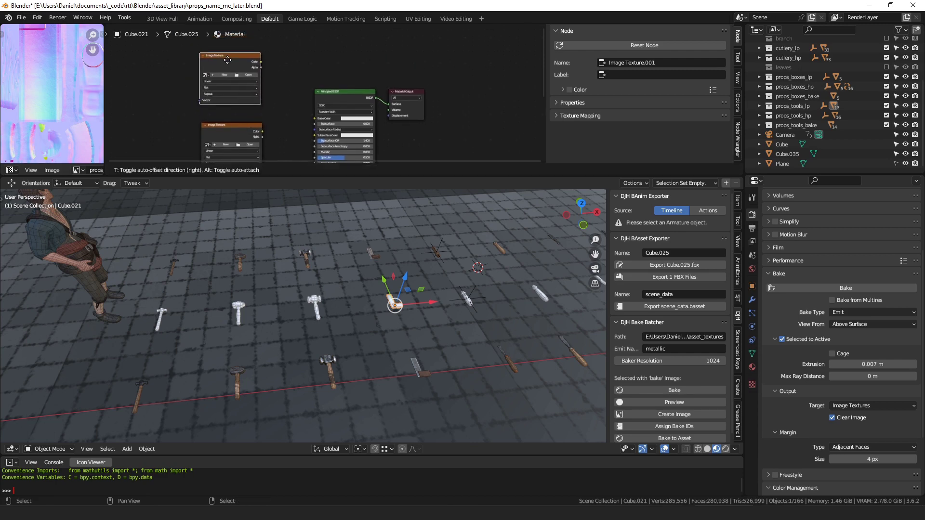
pyautogui.click(227, 57)
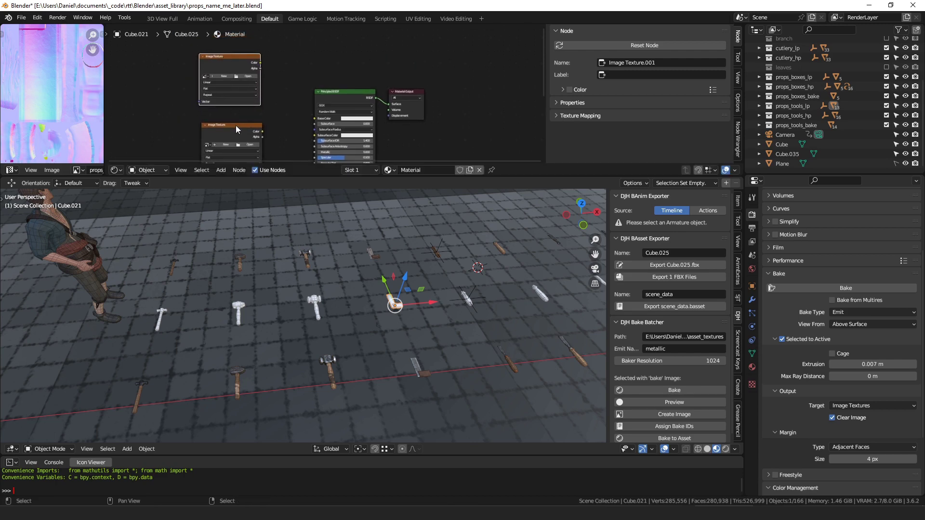
# - Select each of the two Image Texture nodes in turn and line up the upper copy with the original
pyautogui.moveTo(234, 126); pyautogui.dragTo(245, 105, button='middle')
pyautogui.moveTo(243, 105); pyautogui.dragTo(242, 111)
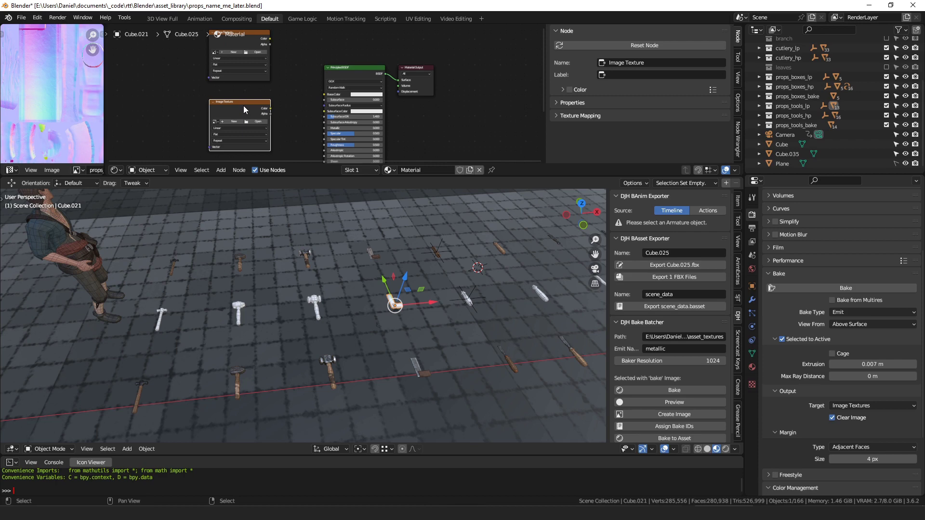
pyautogui.moveTo(252, 37); pyautogui.dragTo(236, 50)
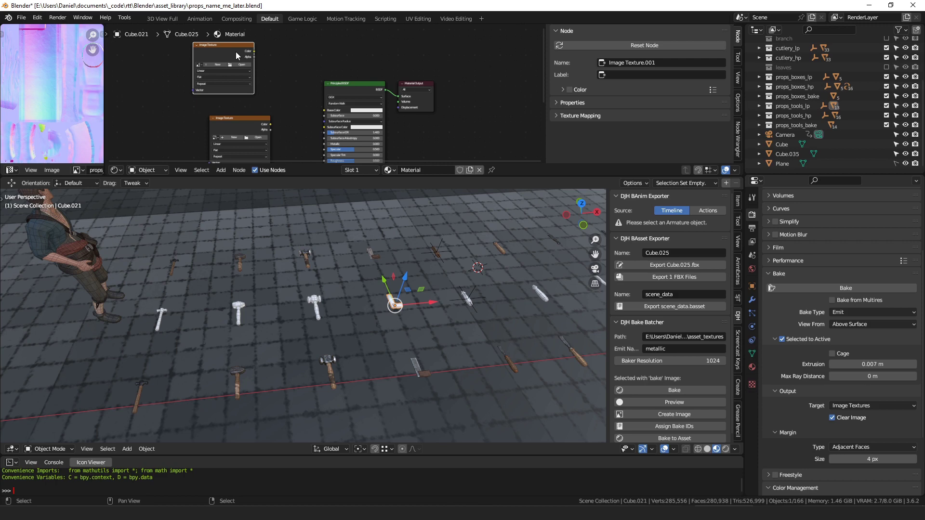
pyautogui.hotkey('ctrl', 'z')
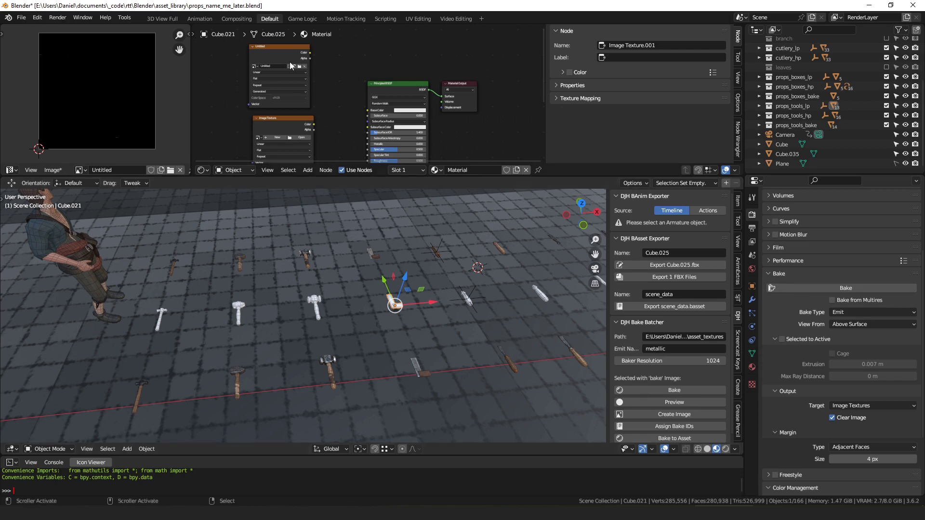
pyautogui.moveTo(285, 74); pyautogui.dragTo(290, 72)
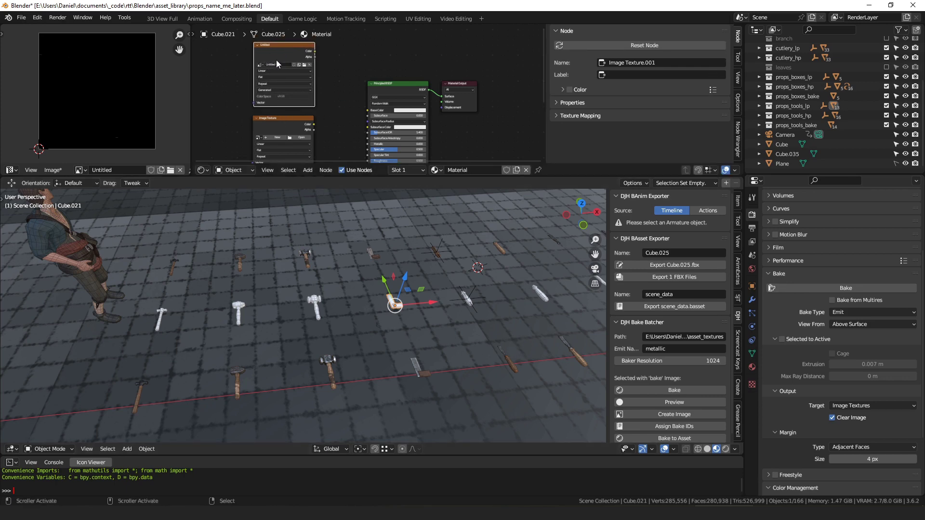
# - Prepare to save the blank image as example_baseColor in Targa format with RGB color, and cancel the save
pyautogui.scroll(2, 94, 125)
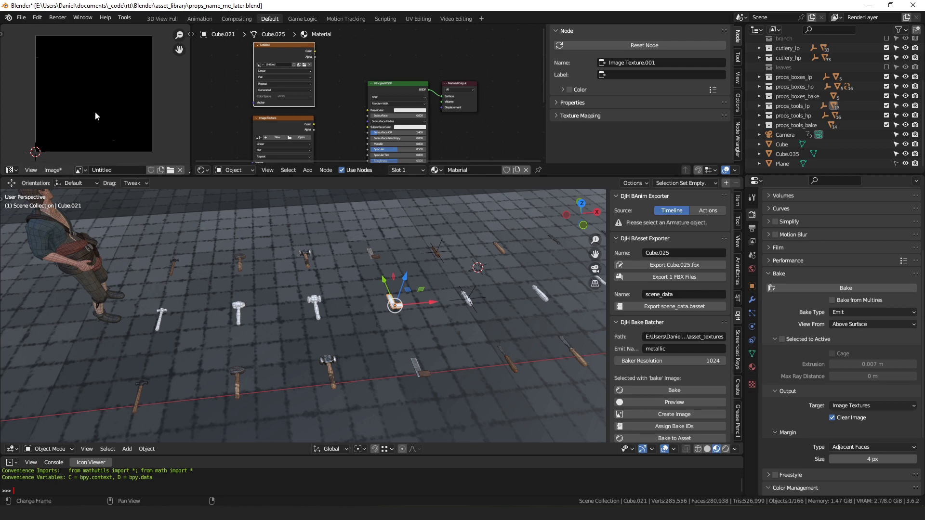
pyautogui.hotkey('shift', 'alt', 's')
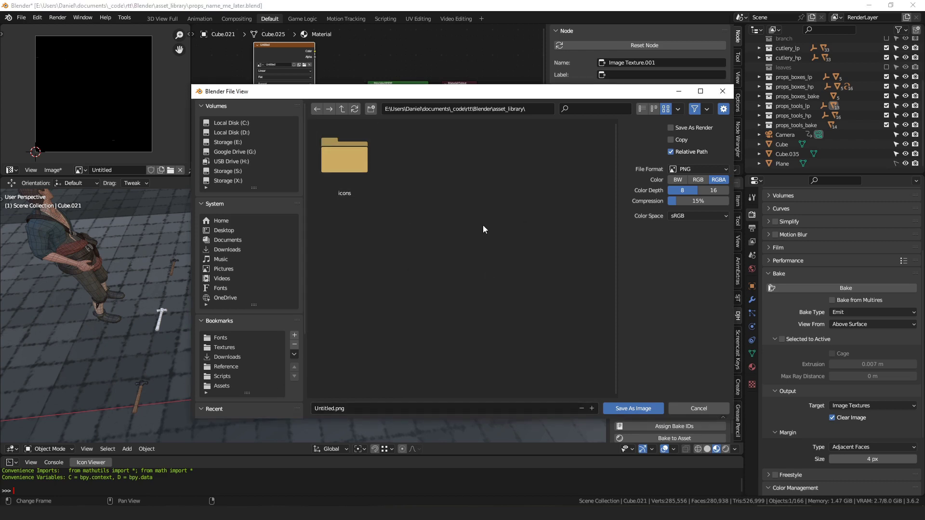
pyautogui.click(352, 405)
pyautogui.write('example_basecolor')
pyautogui.click(694, 187)
pyautogui.click(699, 169)
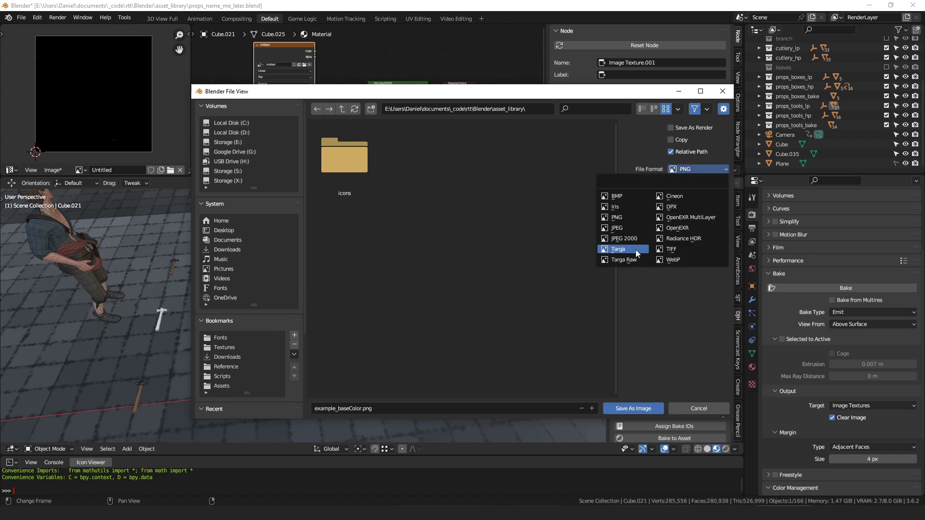
pyautogui.click(622, 249)
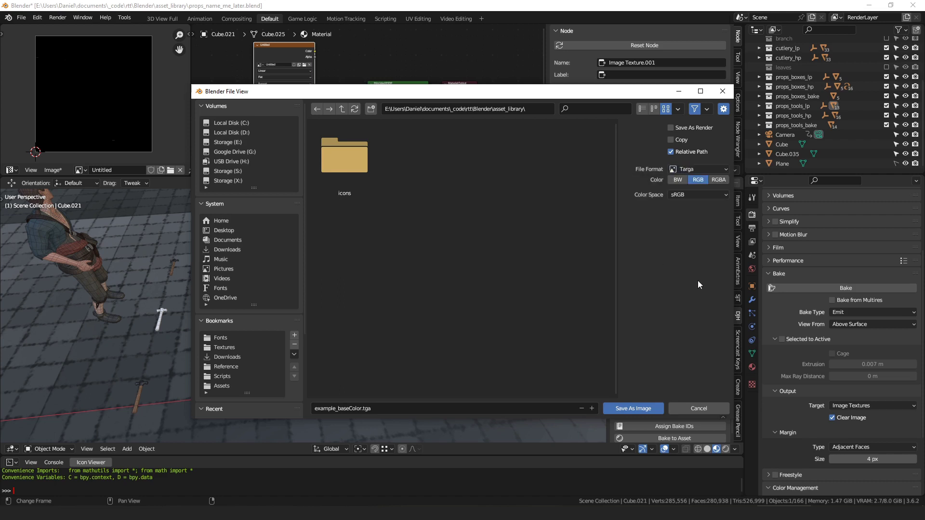
pyautogui.click(699, 408)
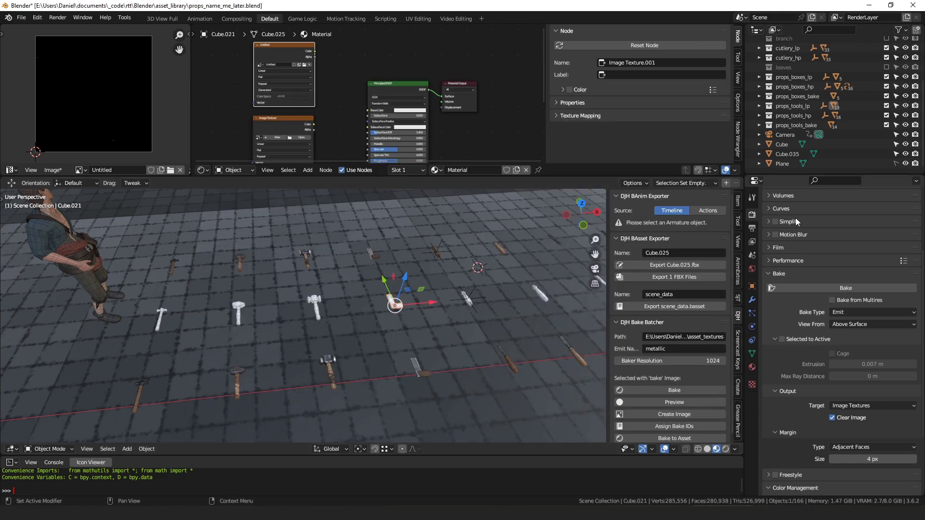
# - Bring up the output properties and select the low-poly double-headed hammer in a close view
pyautogui.hotkey('ctrl', 'Tab')
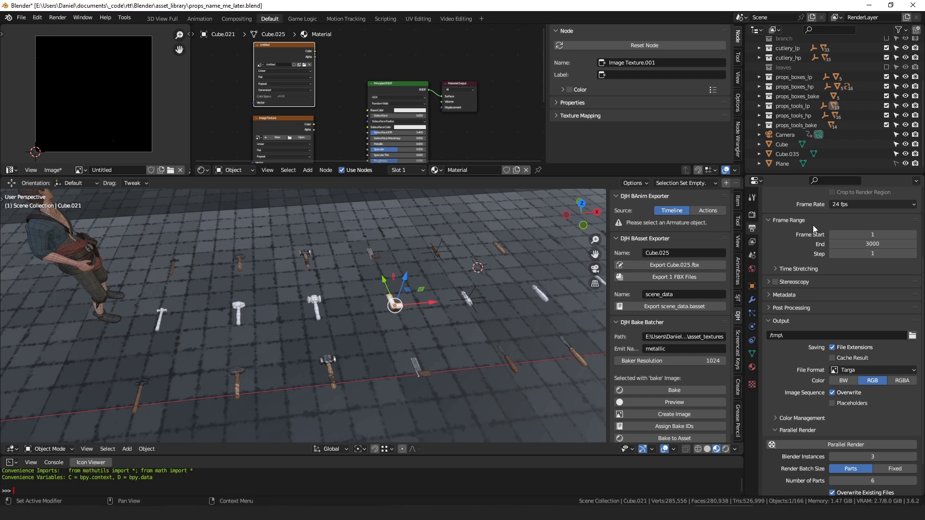
pyautogui.scroll(5, 302, 284)
pyautogui.moveTo(302, 283); pyautogui.dragTo(346, 283, button='middle')
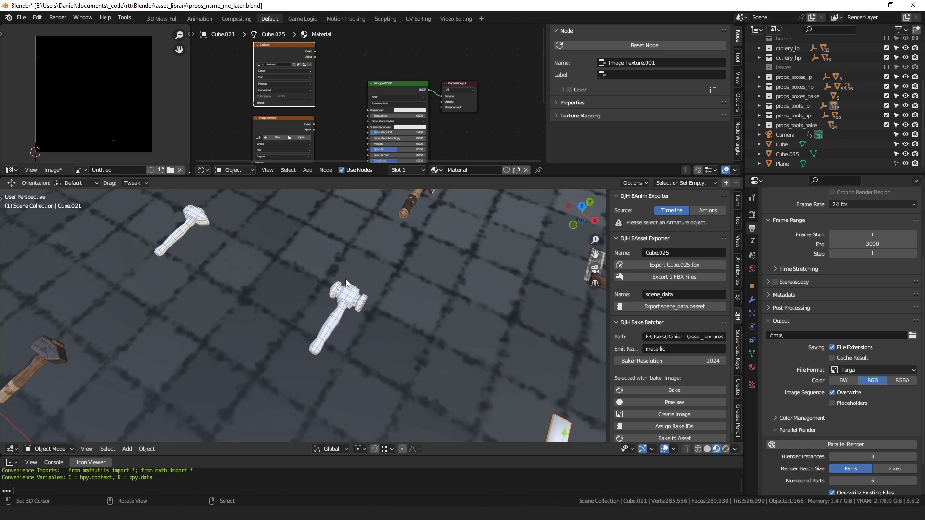
pyautogui.click(346, 283)
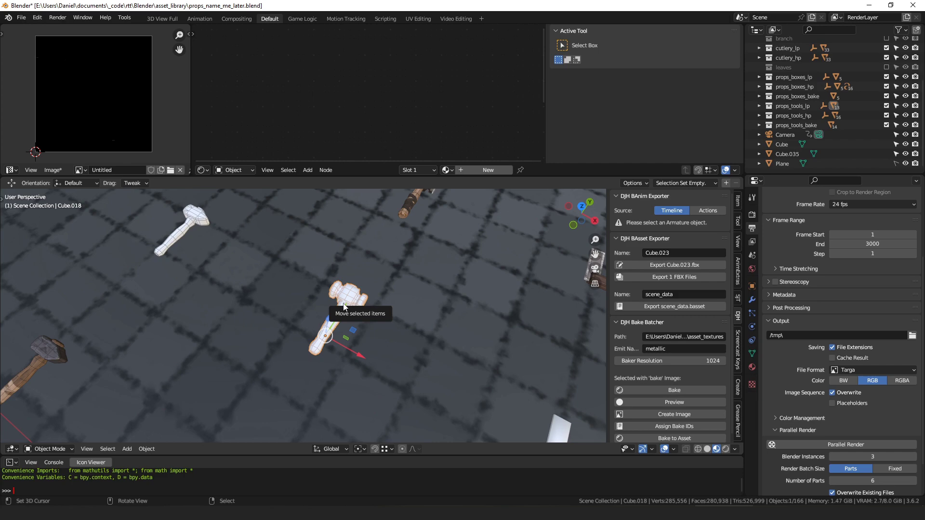
# - Frame the whole scene and select a low-poly object in the cutlery_lp collection
pyautogui.press('Home')
pyautogui.click(218, 268)
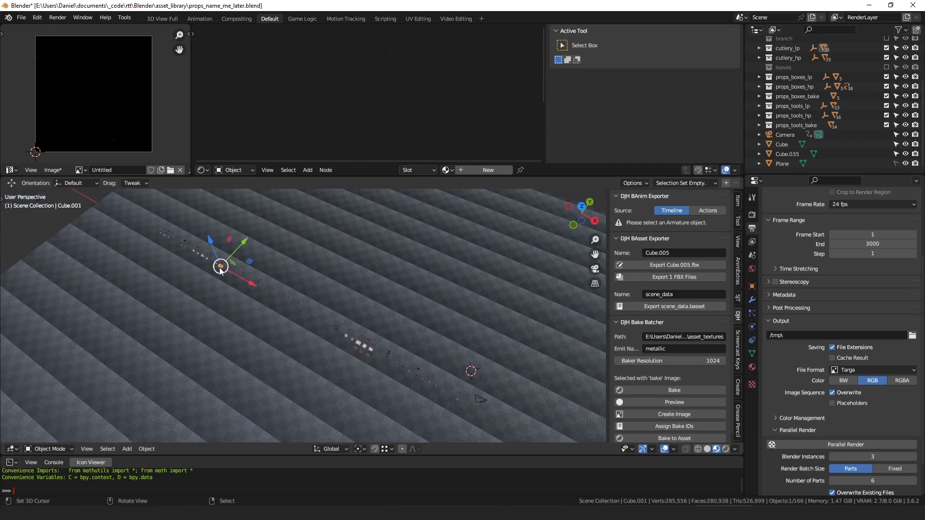
# - Select the high-poly burlap_sack bowl in the cutlery row and preview its Ambient Occlusion bake output
pyautogui.press('KP_Decimal')
pyautogui.scroll(-5, 220, 272)
pyautogui.moveTo(219, 271); pyautogui.dragTo(438, 355, button='middle')
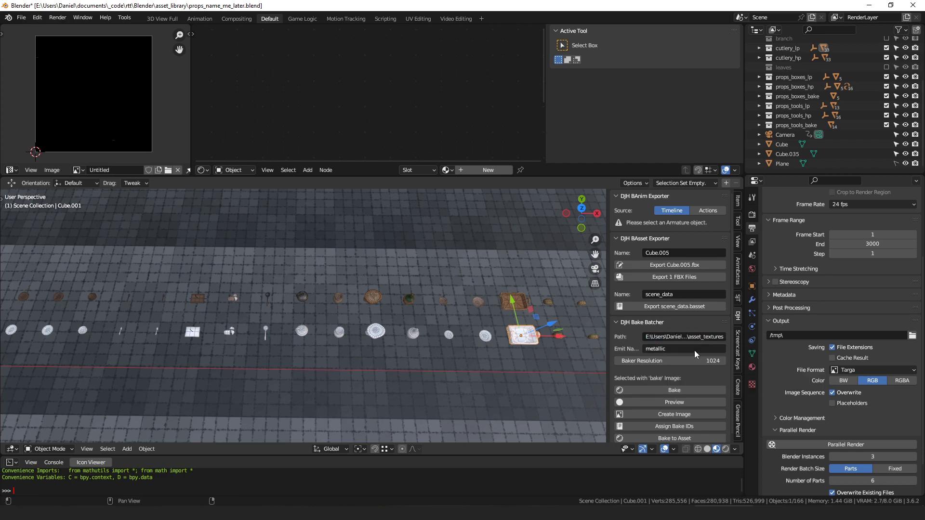
pyautogui.click(676, 390)
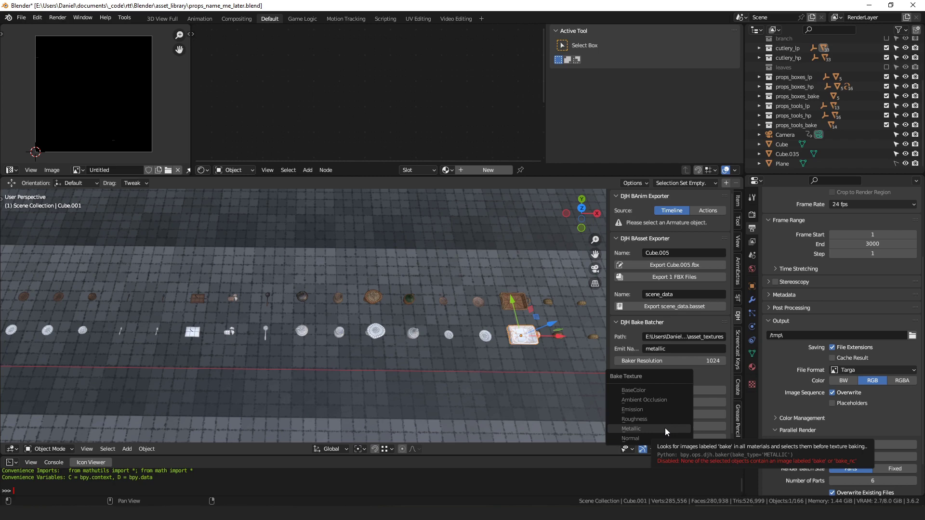
pyautogui.click(644, 399)
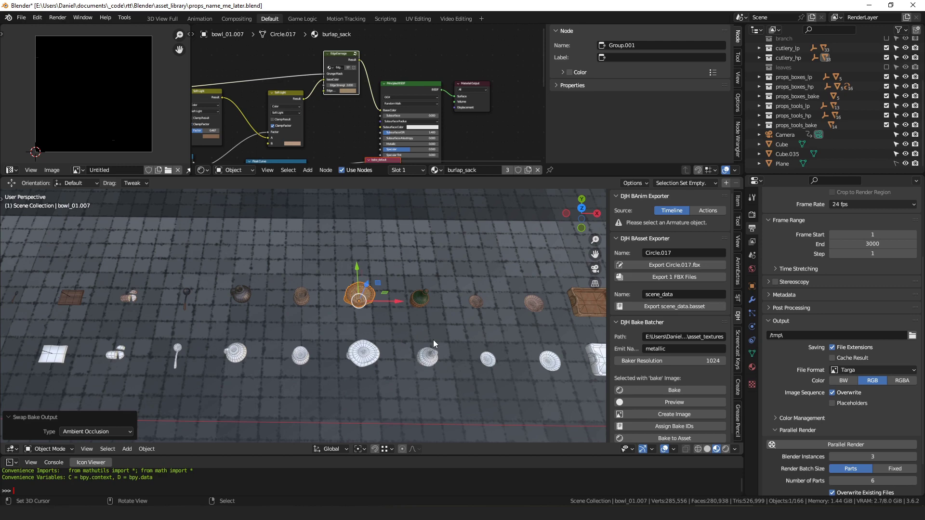
# - Switch the high-poly bowl's bake preview to Roughness and view it up close
pyautogui.scroll(4, 403, 312)
pyautogui.click(677, 405)
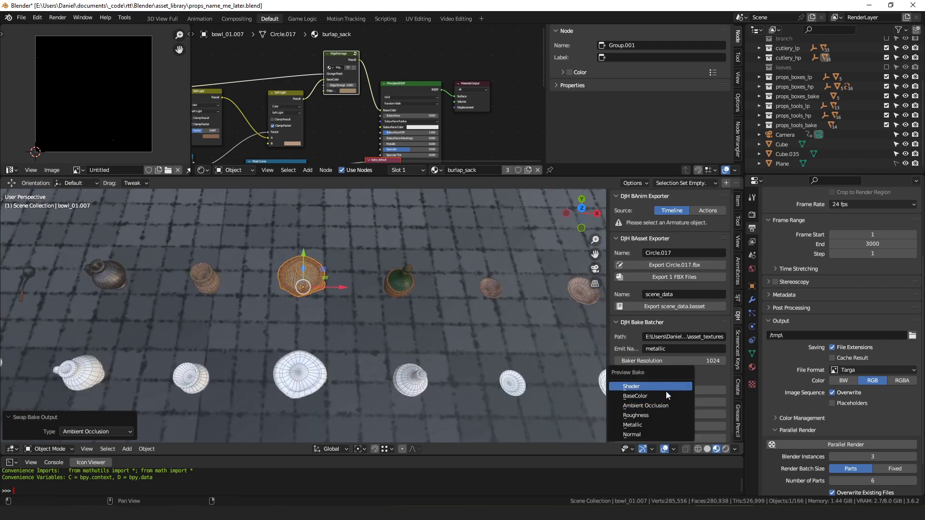
pyautogui.click(657, 418)
pyautogui.scroll(2, 350, 324)
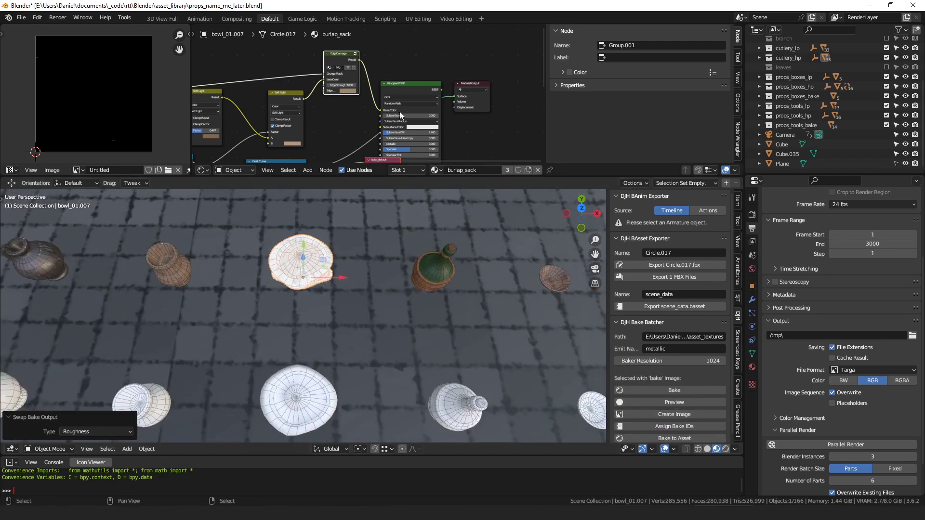
# - Place the bake_default RGB node below the Material Output node in the burlap_sack material and select Material Output
pyautogui.moveTo(309, 144); pyautogui.dragTo(322, 100, button='middle')
pyautogui.moveTo(295, 120)
pyautogui.mouseDown()
pyautogui.moveTo(331, 121)
pyautogui.moveTo(304, 114)
pyautogui.mouseUp()
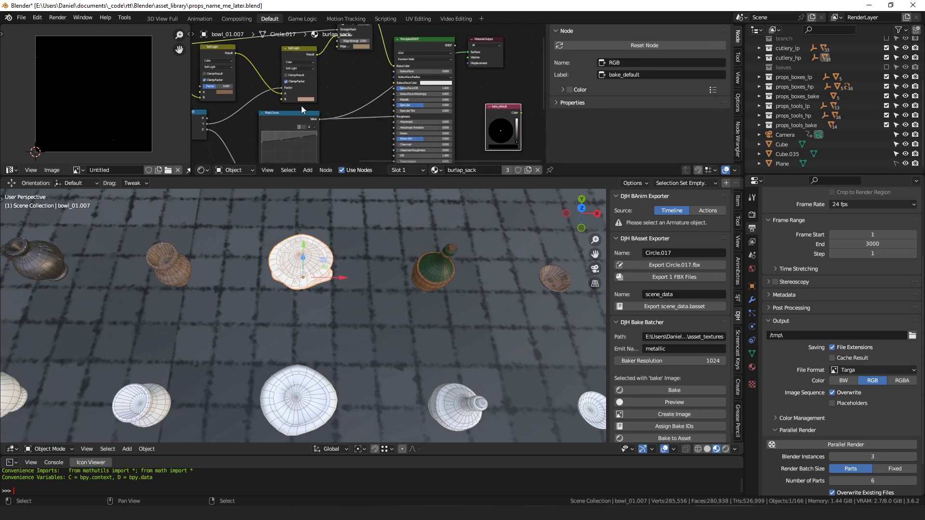
pyautogui.moveTo(490, 41); pyautogui.dragTo(496, 41)
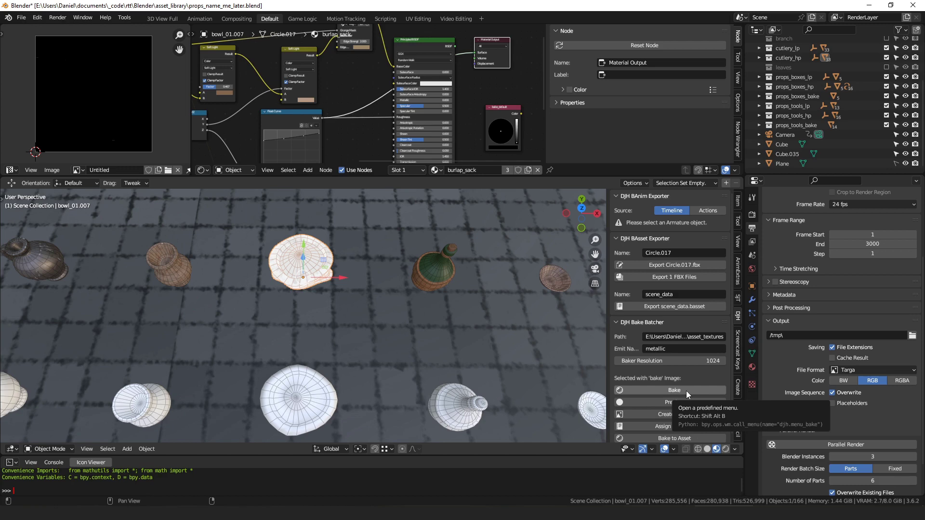
# - Duplicate the burlap_sack Image Texture node above the original, label the copy "bake", and delete that copy
pyautogui.press('Home')
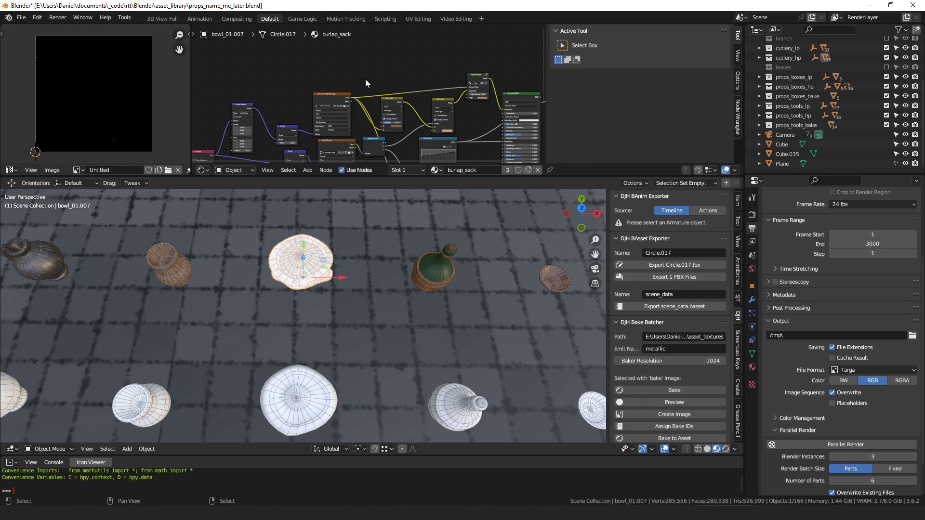
pyautogui.moveTo(363, 80); pyautogui.dragTo(346, 102, button='middle')
pyautogui.click(338, 127)
pyautogui.hotkey('shift', 'd')
pyautogui.click(334, 76)
pyautogui.moveTo(334, 76); pyautogui.dragTo(336, 75)
pyautogui.click(623, 75)
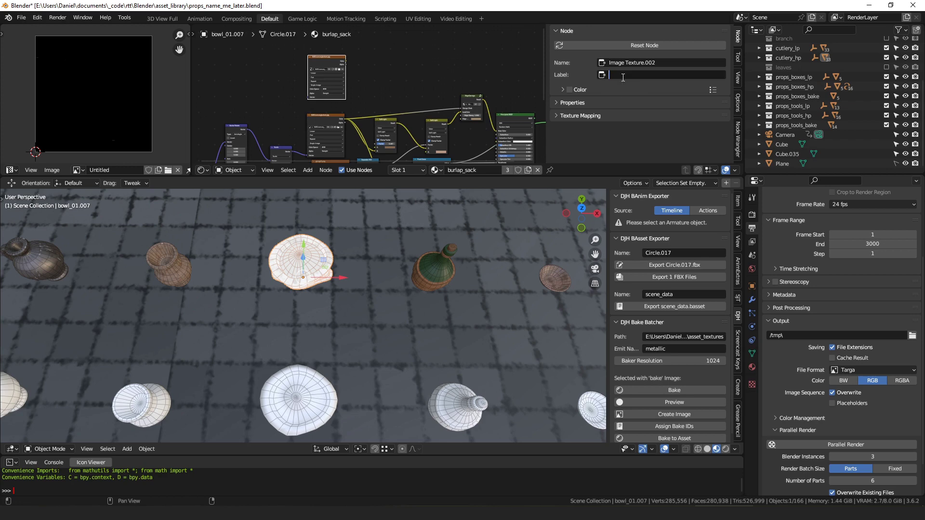
pyautogui.write('bake')
pyautogui.press('Return')
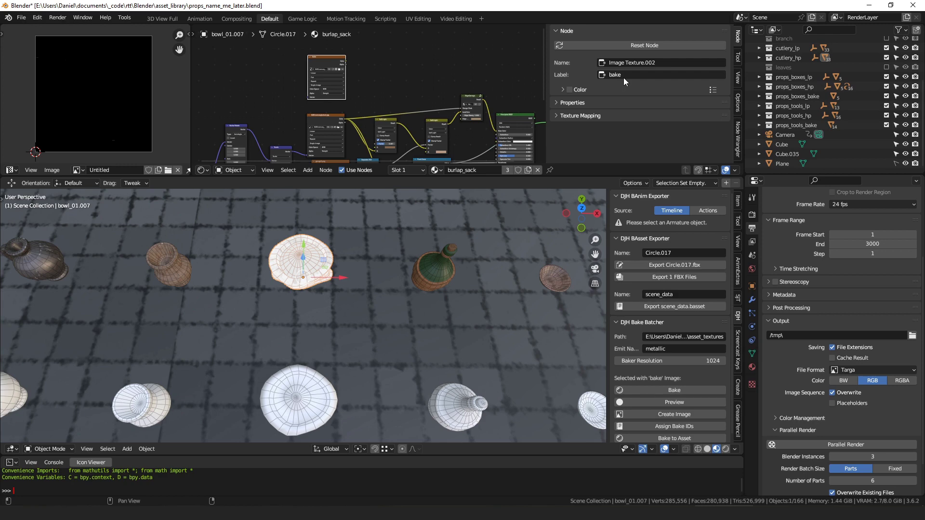
pyautogui.press('Delete')
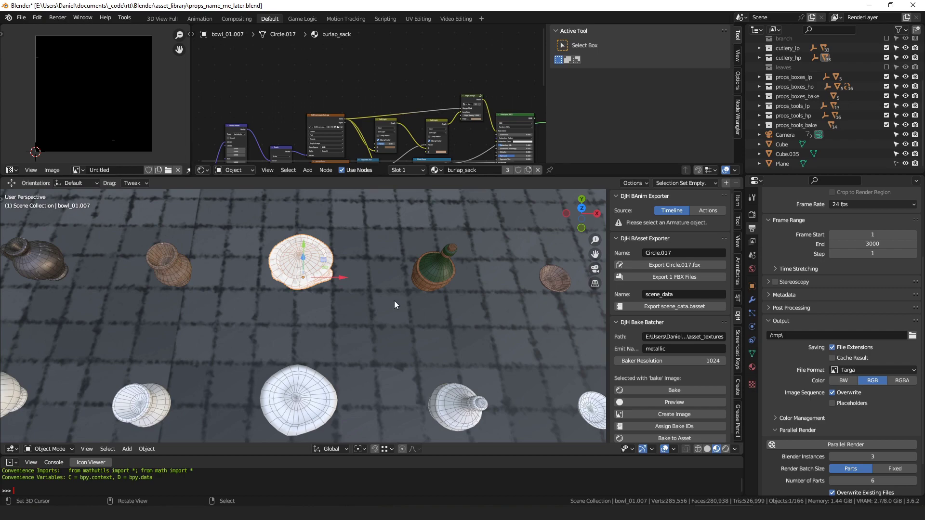
# - Select the low-poly bowl and survey the low-poly and high-poly cutlery rows around it
pyautogui.scroll(-6, 420, 337)
pyautogui.moveTo(450, 376); pyautogui.dragTo(319, 363, button='middle')
pyautogui.click(319, 364)
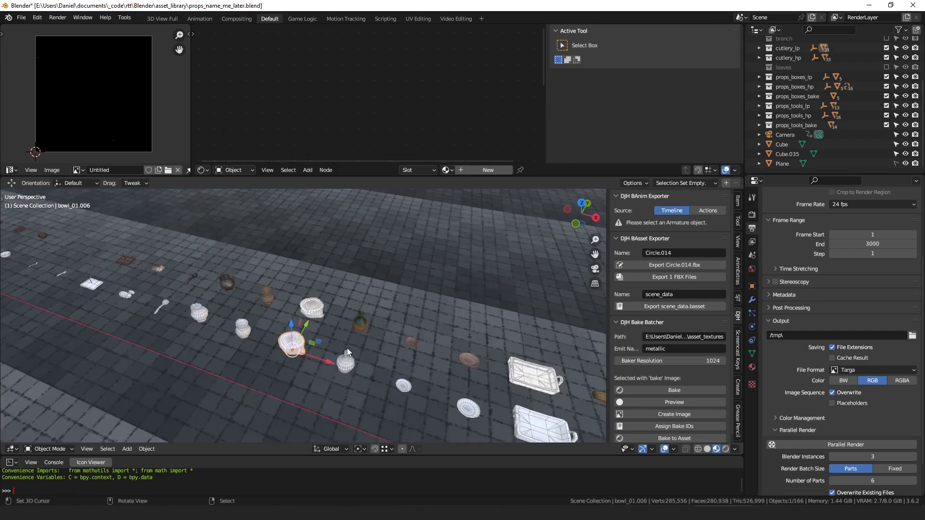
pyautogui.scroll(2, 343, 349)
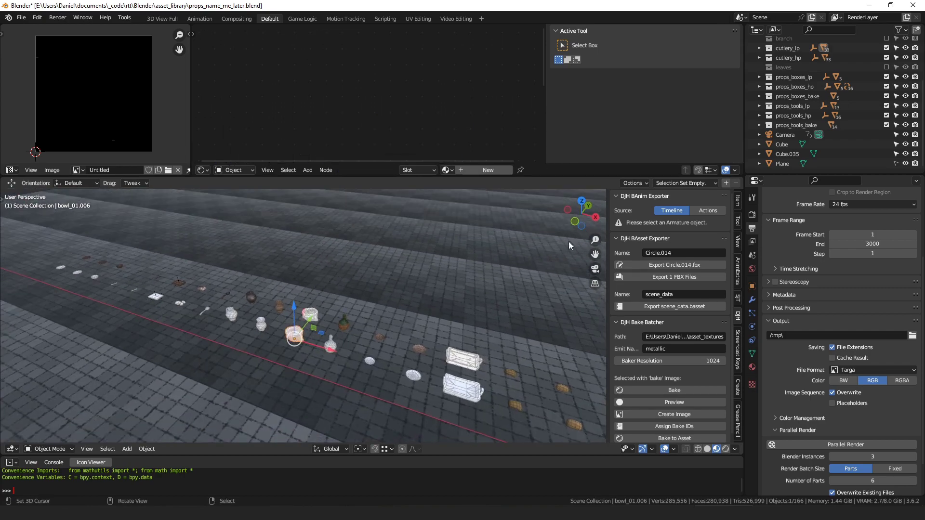
pyautogui.scroll(4, 270, 356)
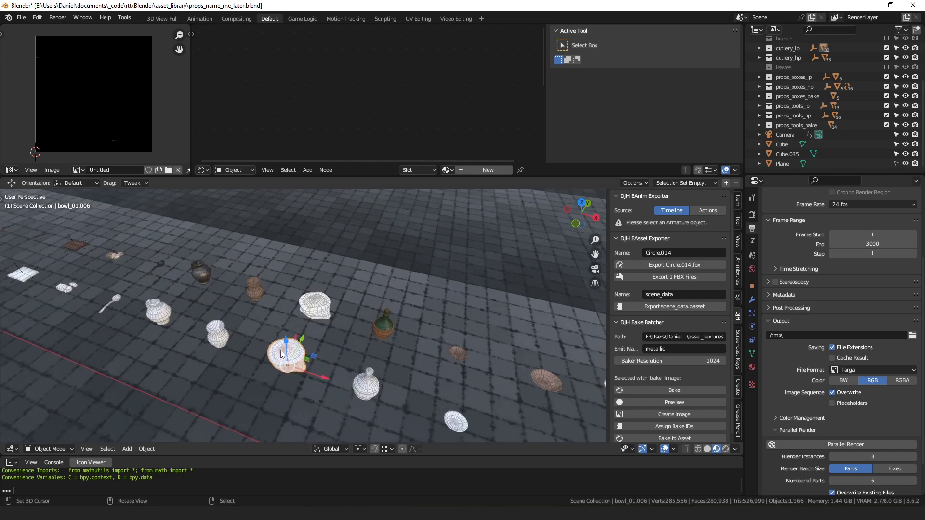
# - Activate the cutlery_lp and cutlery_hp collections in turn and reselect the low-poly bowl
pyautogui.click(823, 106)
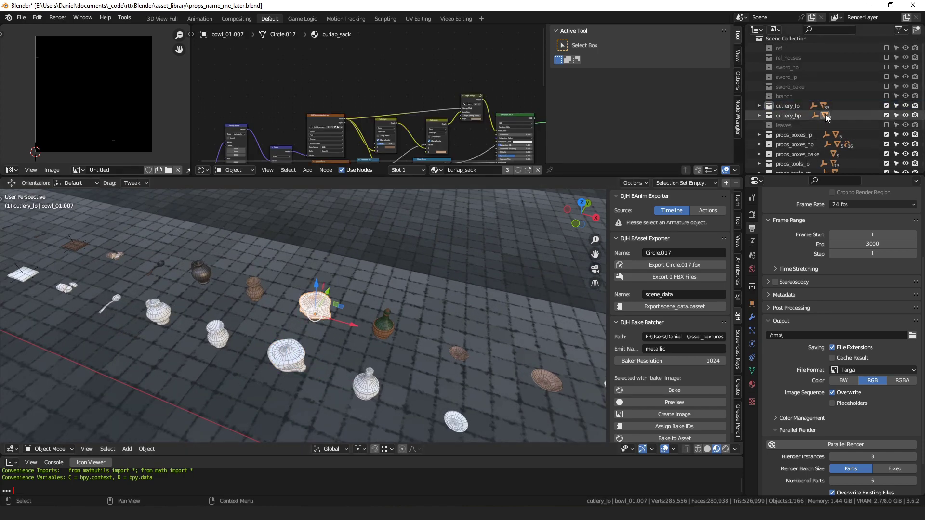
pyautogui.click(802, 118)
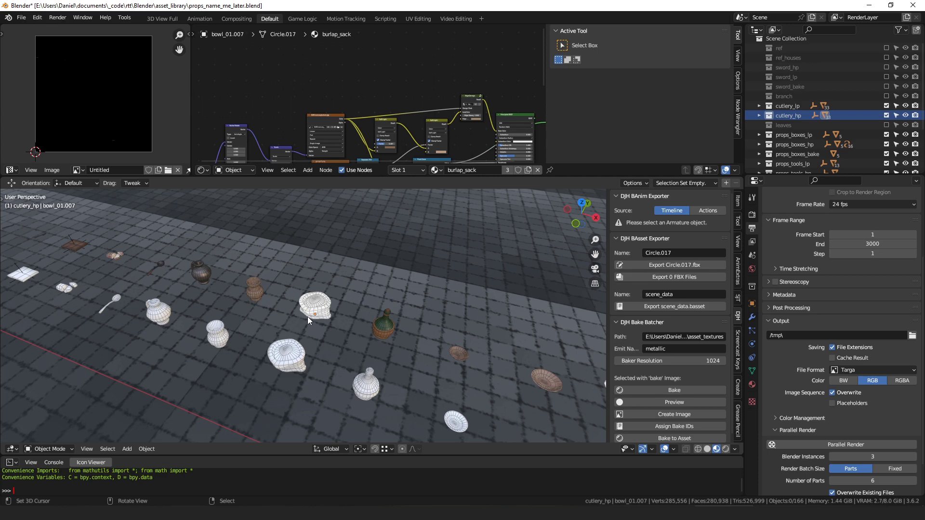
pyautogui.click(286, 356)
# - Set the Baker Resolution to 256 and bake the cutlery collections to an asset with Bake Batcher
pyautogui.scroll(-1, 680, 333)
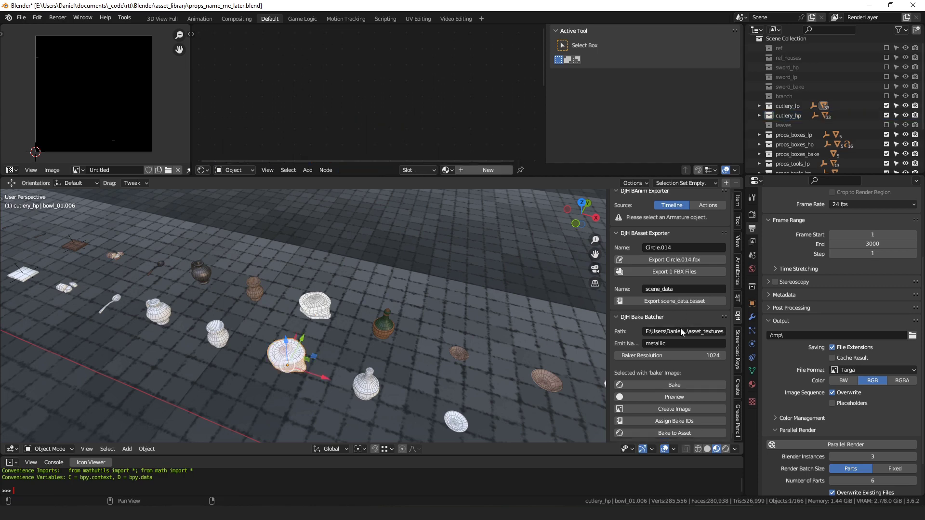
pyautogui.click(680, 355)
pyautogui.write('2')
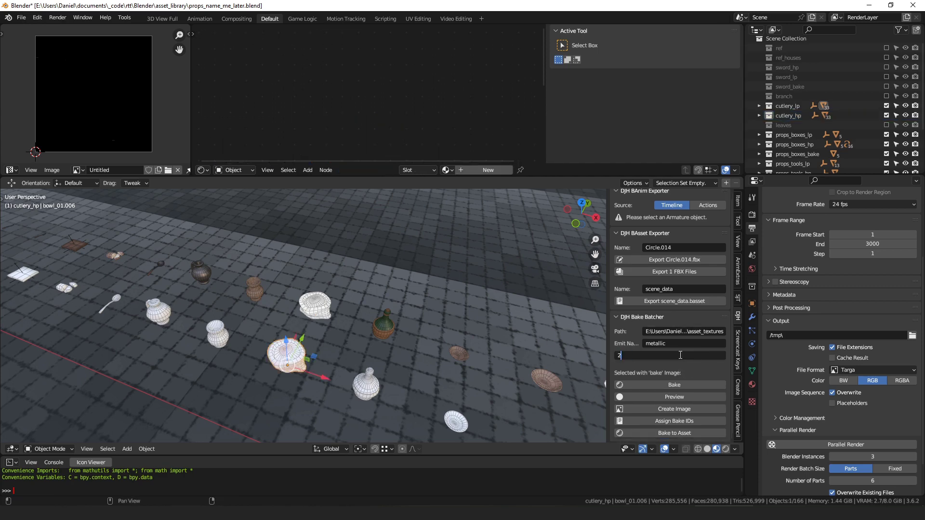
pyautogui.write('56')
pyautogui.press('Return')
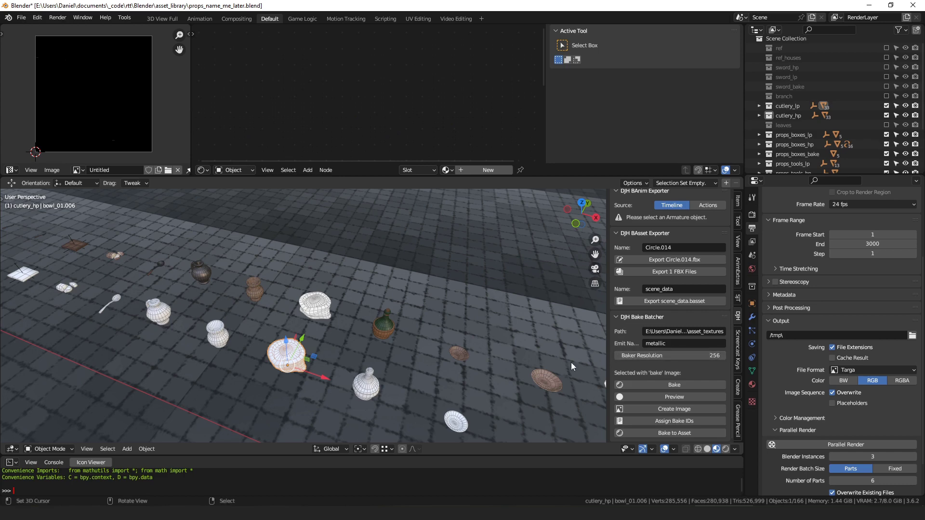
pyautogui.click(637, 425)
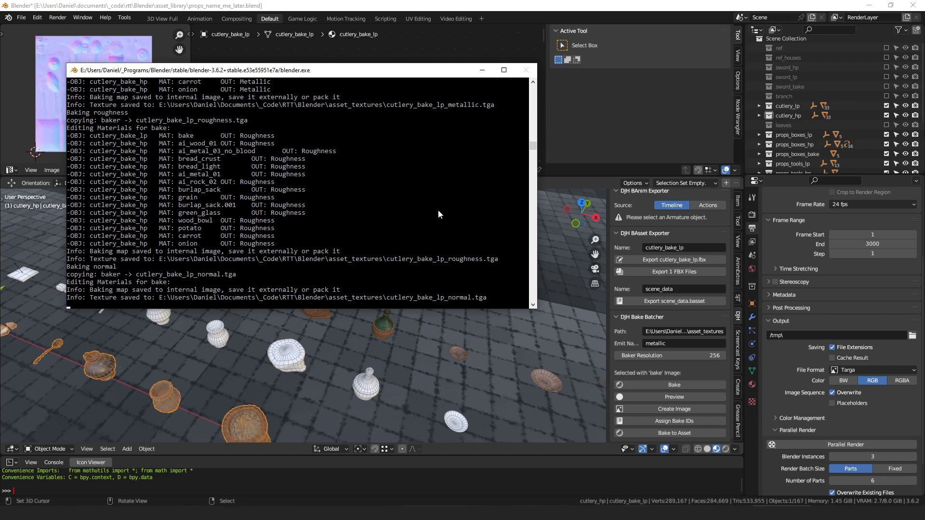
# - Clear the selection, hide the viewport overlays, and view the baked cutlery row beside its source props
pyautogui.click(238, 398)
pyautogui.click(293, 418)
pyautogui.moveTo(293, 417); pyautogui.dragTo(272, 303, button='middle')
pyautogui.scroll(-10, 301, 300)
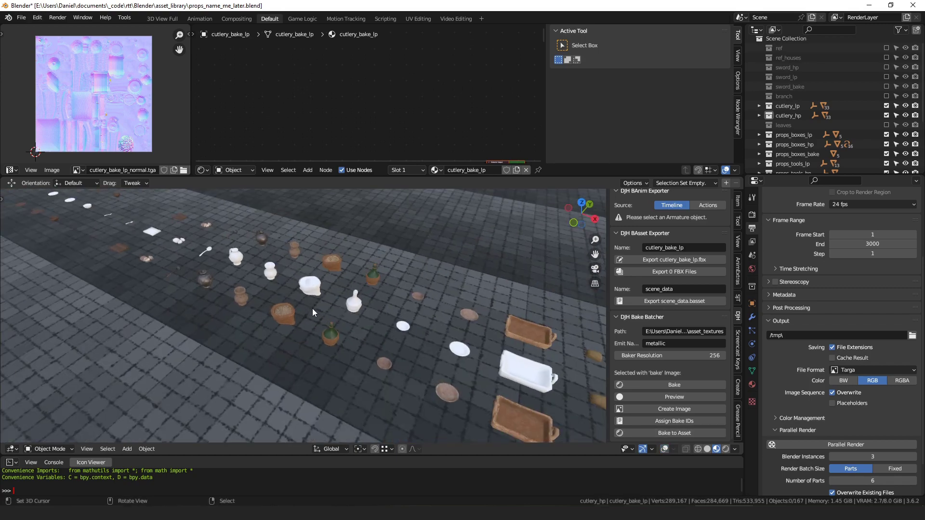
pyautogui.scroll(1, 329, 326)
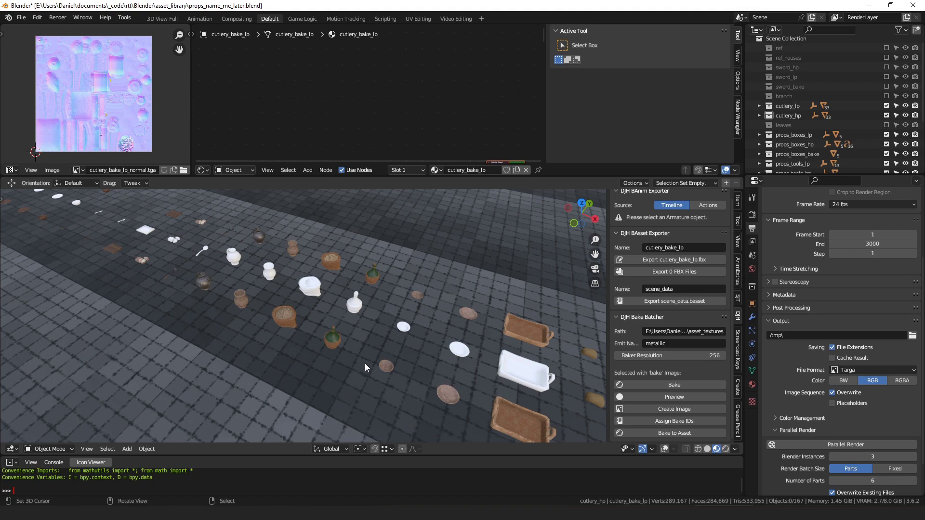
# - Select the high-poly bowl and the baked cutlery in turn, and examine the baked bowl up close
pyautogui.click(341, 266)
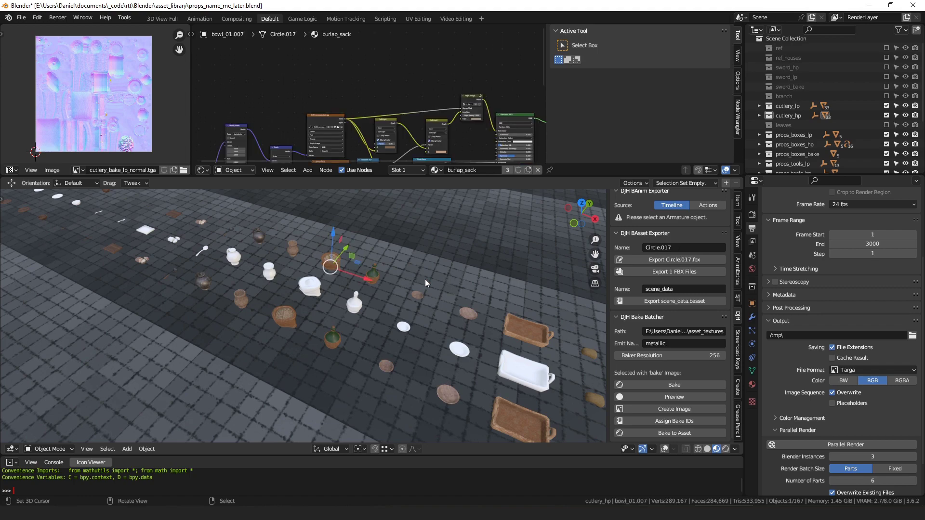
pyautogui.click(288, 316)
pyautogui.moveTo(288, 316)
pyautogui.mouseDown(button='middle')
pyautogui.moveTo(312, 288)
pyautogui.moveTo(300, 323)
pyautogui.mouseUp(button='middle')
pyautogui.scroll(4, 279, 324)
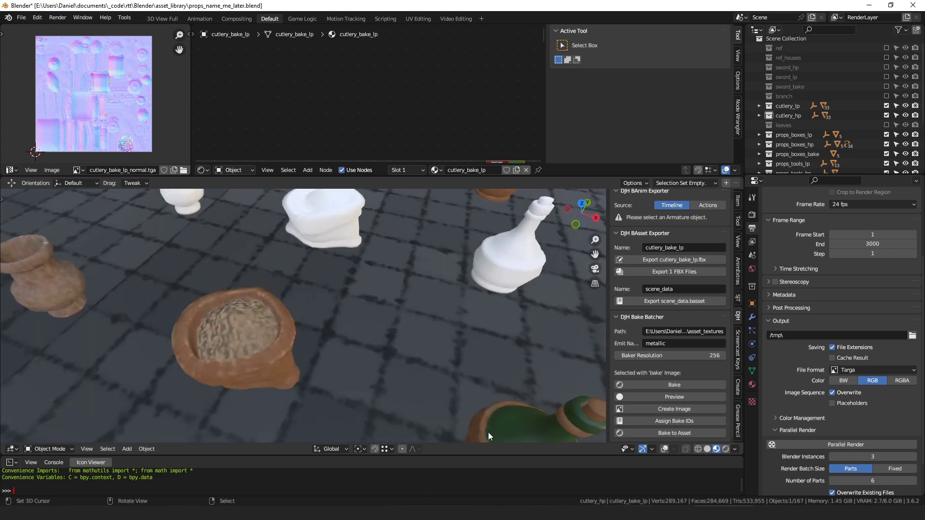
# - Turn the viewport overlays back on and select the original low-poly bowl for comparison with the baked one
pyautogui.click(664, 449)
pyautogui.moveTo(359, 326); pyautogui.dragTo(320, 259, button='middle')
pyautogui.click(347, 211)
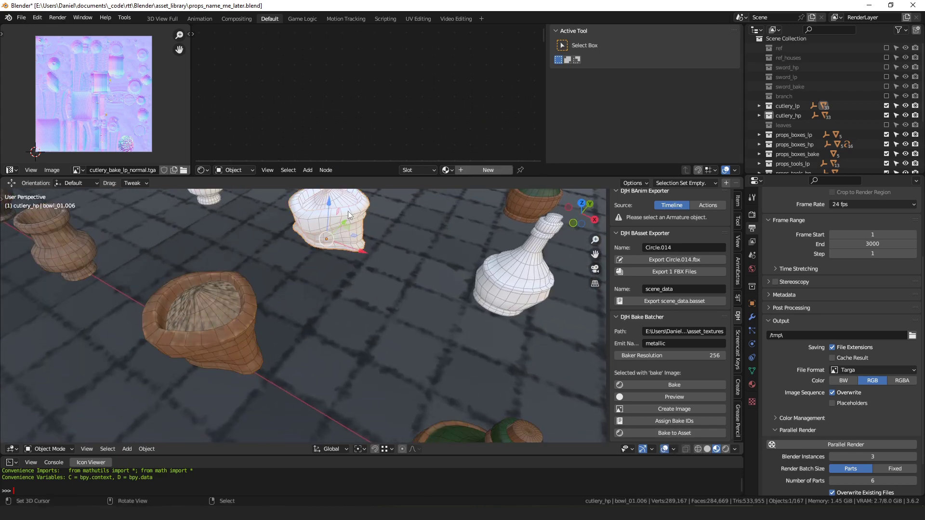
# - Select the small low-poly vase and inspect its UV layout in Edit Mode, returning to Object Mode
pyautogui.scroll(-5, 347, 211)
pyautogui.moveTo(360, 226); pyautogui.dragTo(417, 322, button='middle')
pyautogui.scroll(-4, 354, 325)
pyautogui.scroll(2, 326, 347)
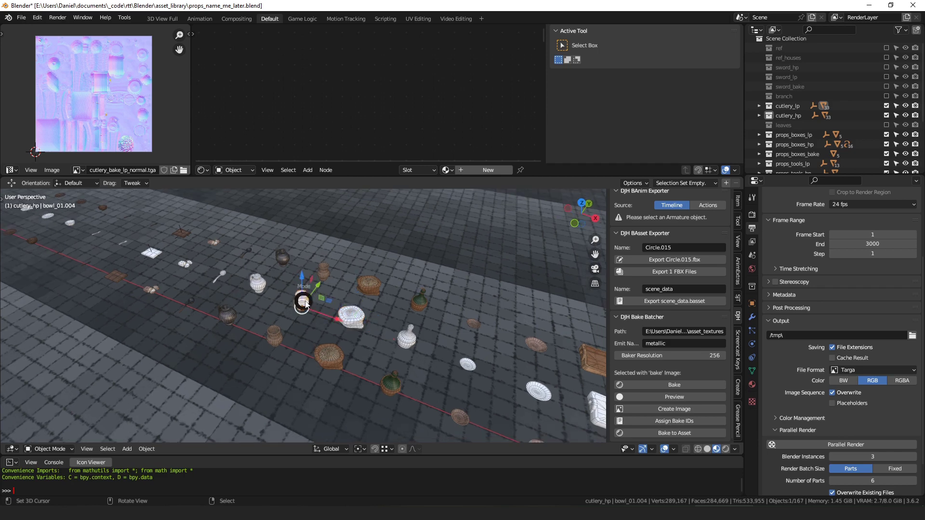
pyautogui.press('Tab')
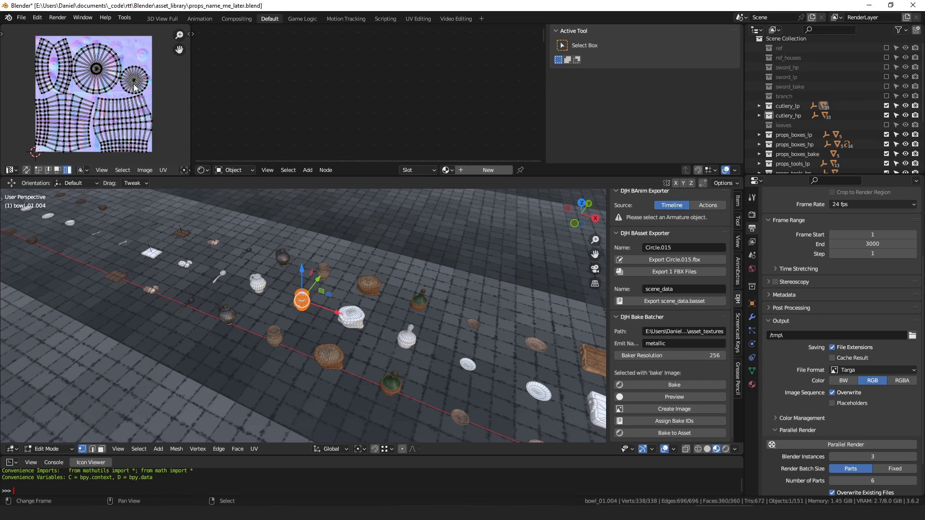
pyautogui.press('Tab')
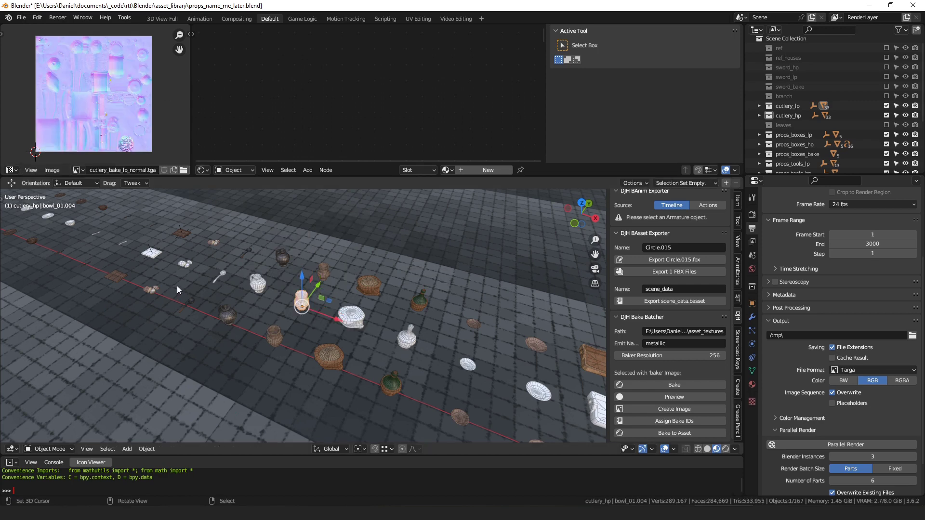
# - Select the joined cutlery_bake_lp object and separate its mesh into loose parts
pyautogui.scroll(4, 300, 331)
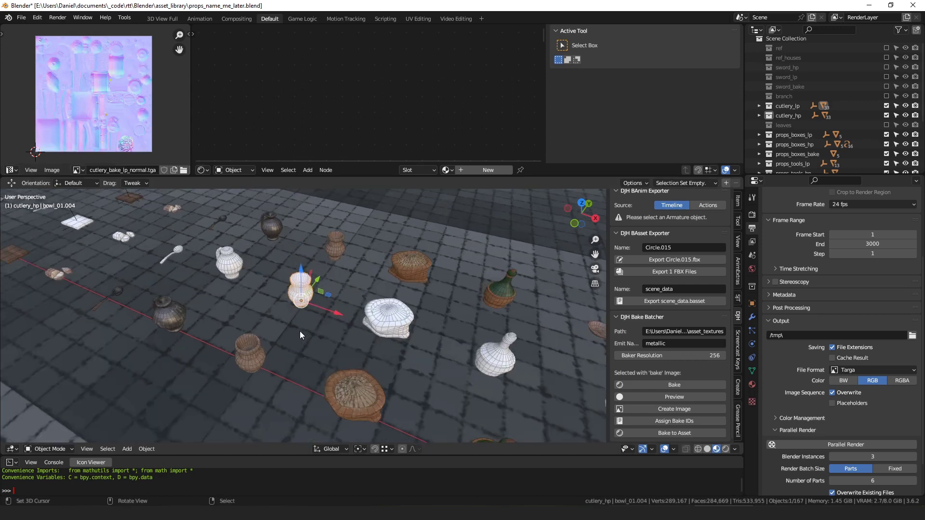
pyautogui.scroll(-4, 305, 325)
pyautogui.click(364, 344)
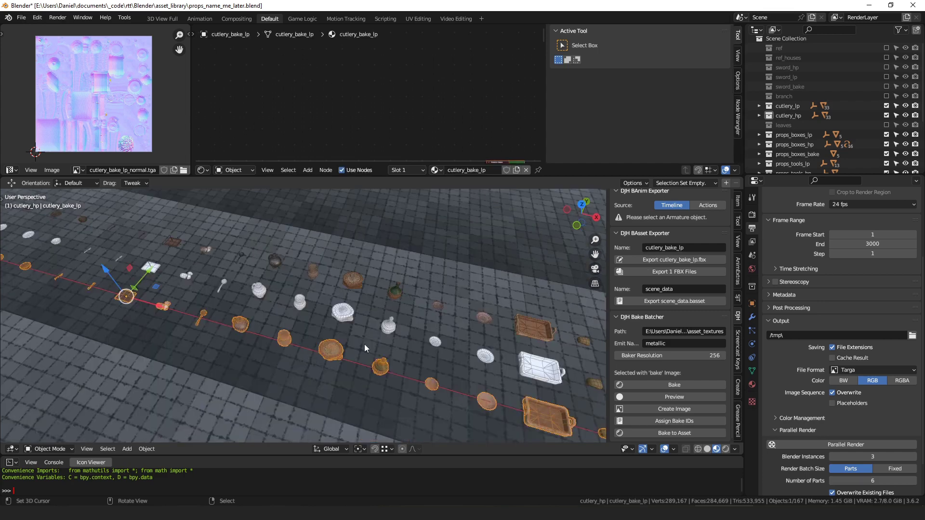
pyautogui.moveTo(366, 346); pyautogui.dragTo(250, 330, button='middle')
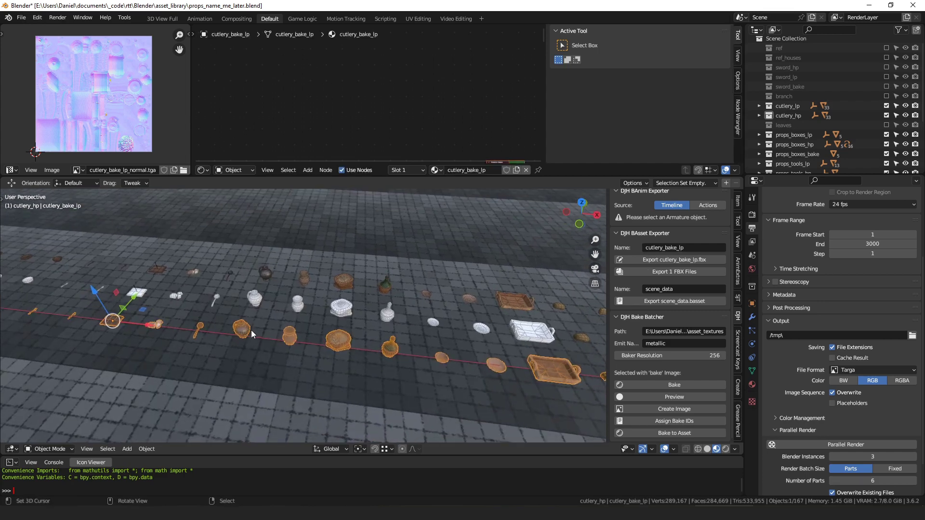
pyautogui.hotkey('ctrl', 'Tab')
pyautogui.click(393, 328)
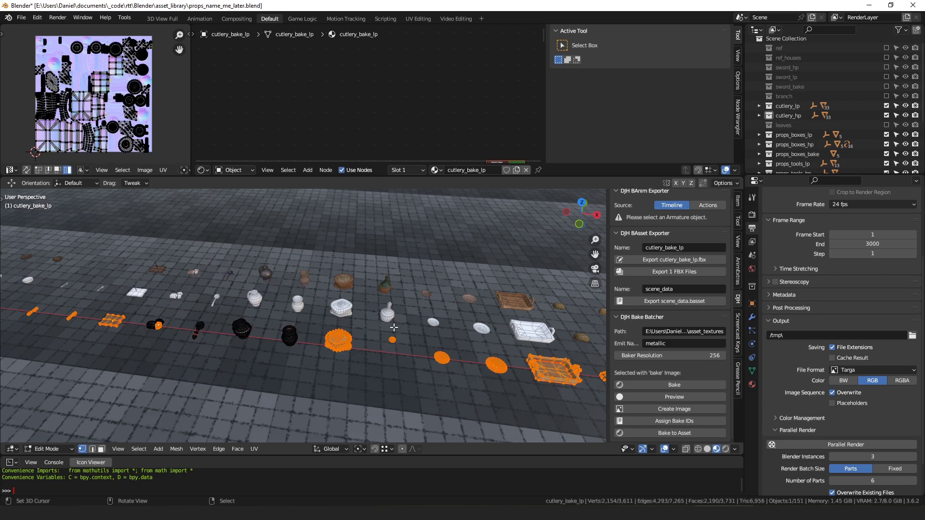
pyautogui.press('p')
pyautogui.click(353, 327)
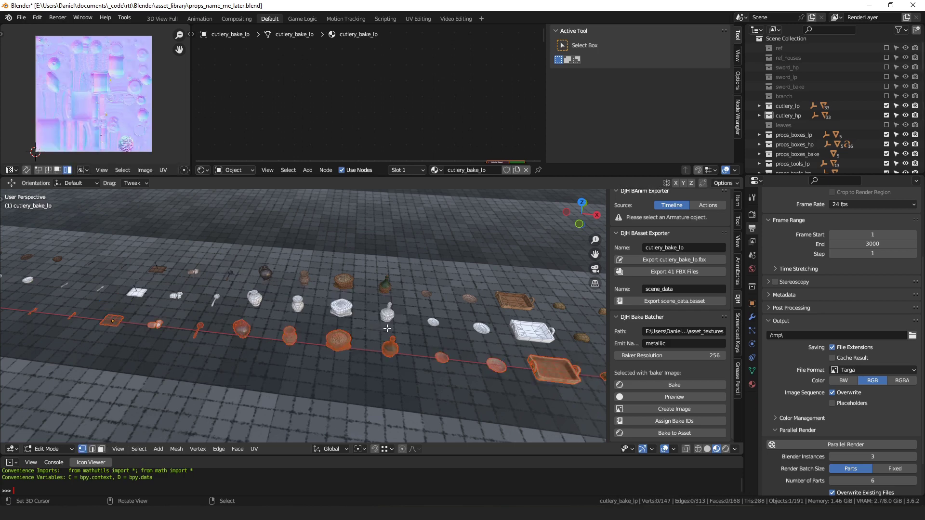
pyautogui.press('Tab')
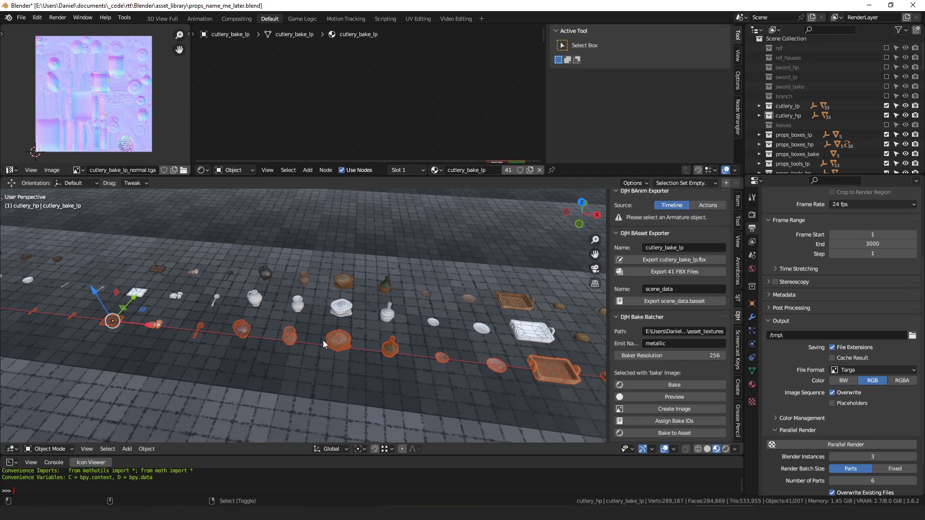
# - Set the origin of each separated cutlery piece to its own geometry
pyautogui.hotkey('shift', 'ctrl', 'alt', 'c')
pyautogui.click(311, 332)
pyautogui.moveTo(311, 332); pyautogui.dragTo(396, 321, button='middle')
pyautogui.scroll(4, 405, 337)
# - Select the parts of the baked spoon, join them into one object, and view the finished cutlery row
pyautogui.click(398, 342)
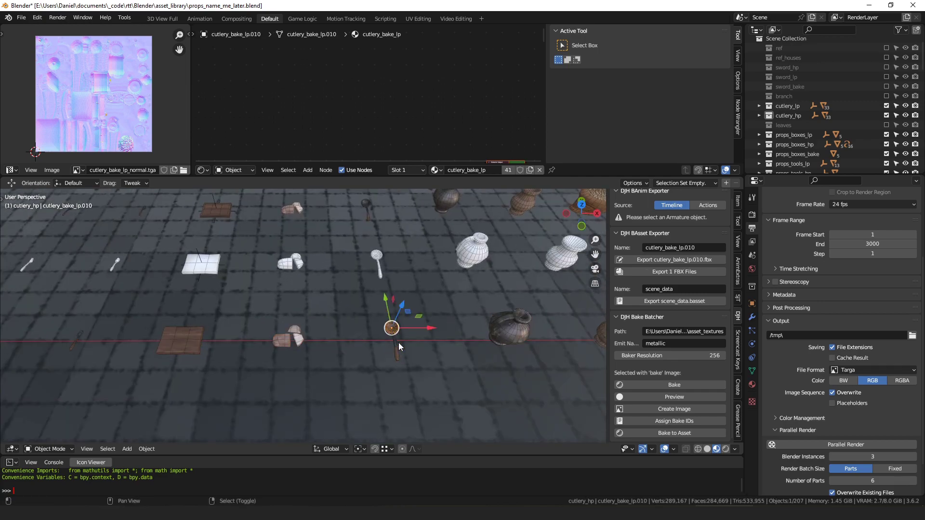
pyautogui.keyDown('shift'); pyautogui.moveTo(328, 349); pyautogui.dragTo(380, 342, button='middle'); pyautogui.keyUp('shift')
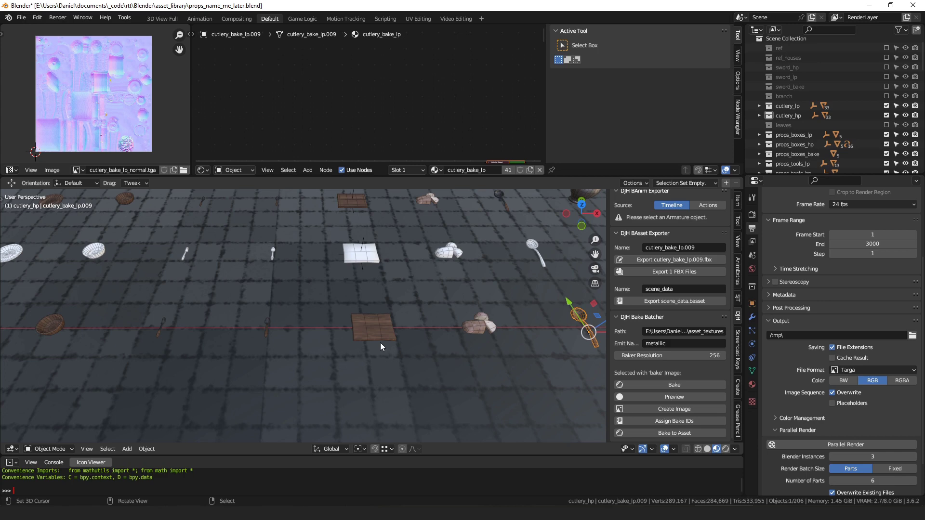
pyautogui.moveTo(380, 342); pyautogui.dragTo(383, 325, button='middle')
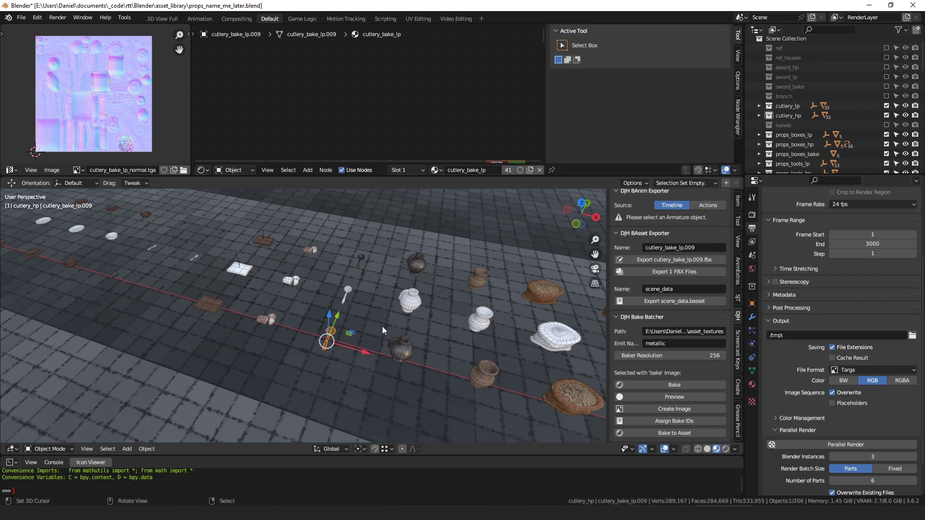
pyautogui.moveTo(394, 328); pyautogui.dragTo(366, 309, button='middle')
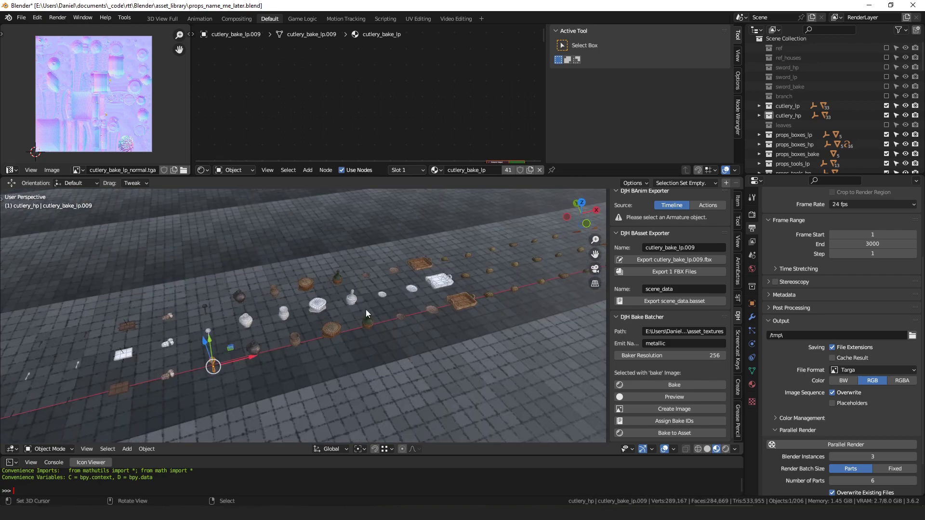